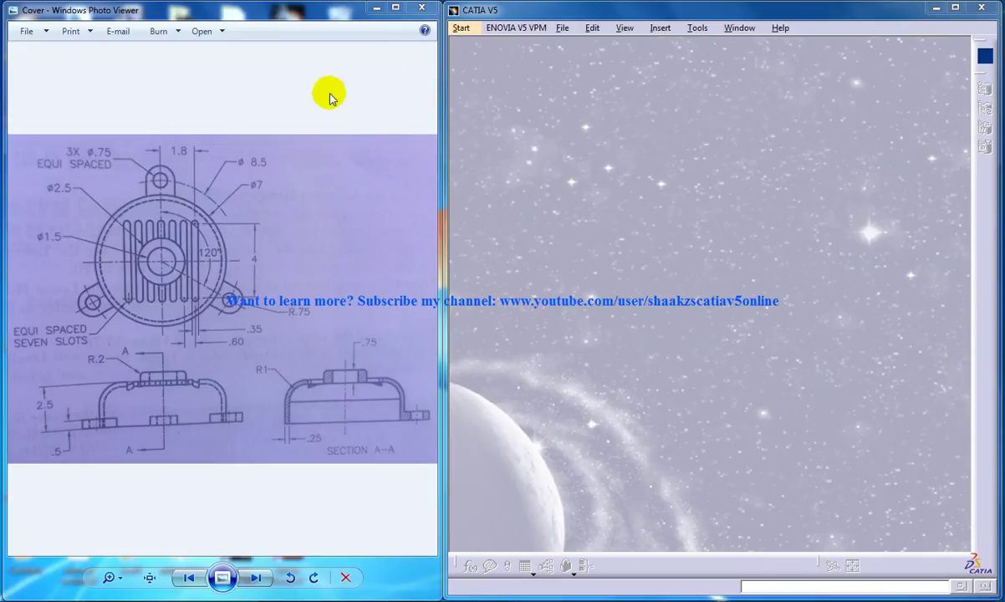
# - Create a new Part Design part with hybrid design enabled and open a sketch on the yz plane
pyautogui.click(462, 29)
pyautogui.click(485, 59)
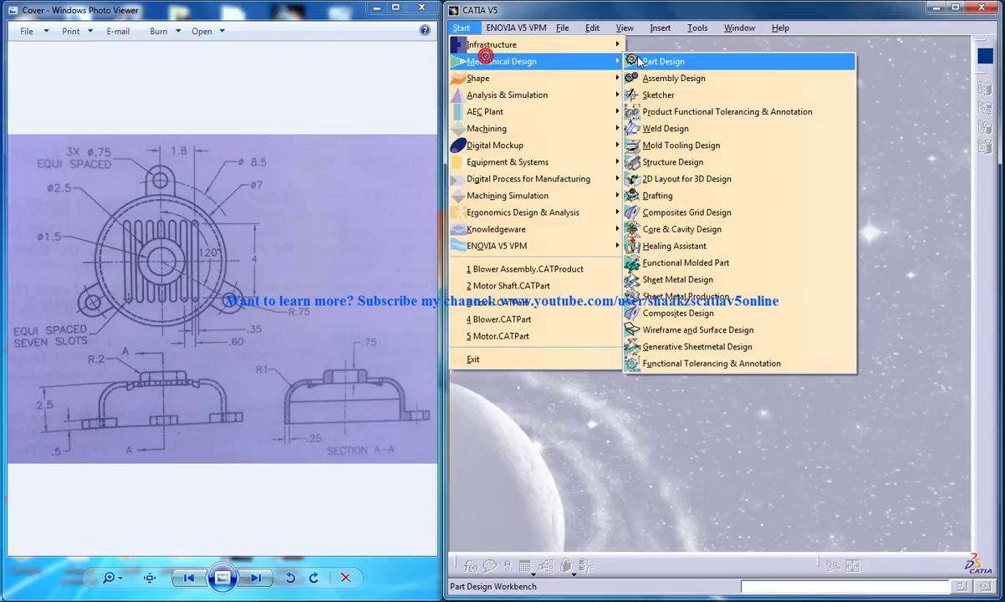
pyautogui.click(642, 63)
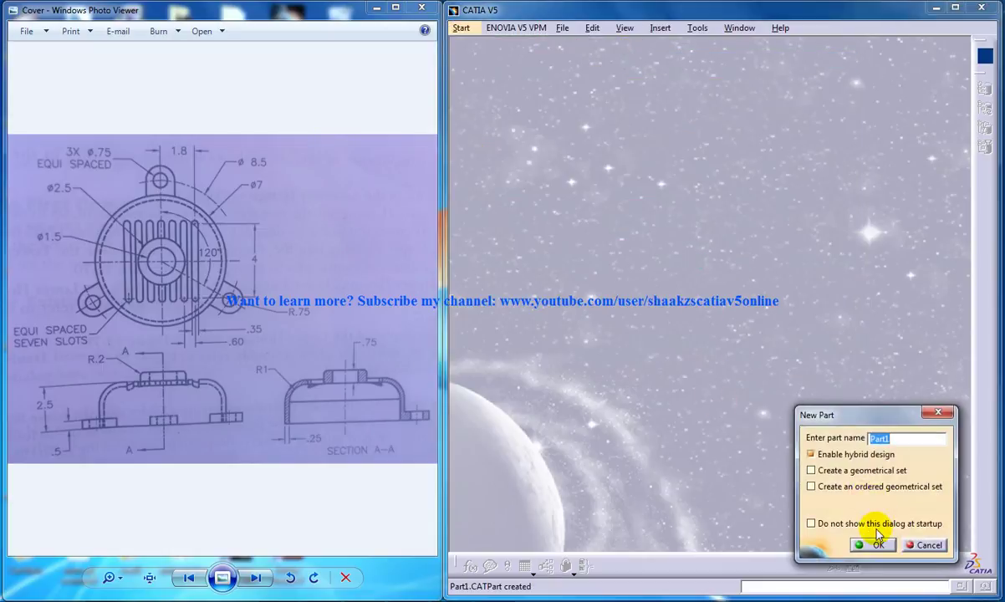
pyautogui.click(872, 544)
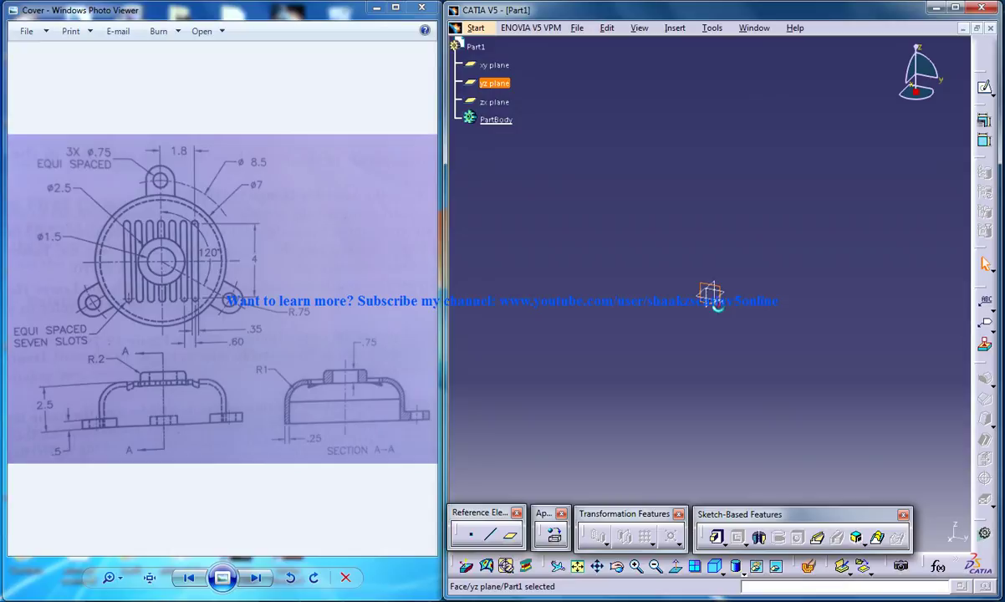
pyautogui.click(984, 86)
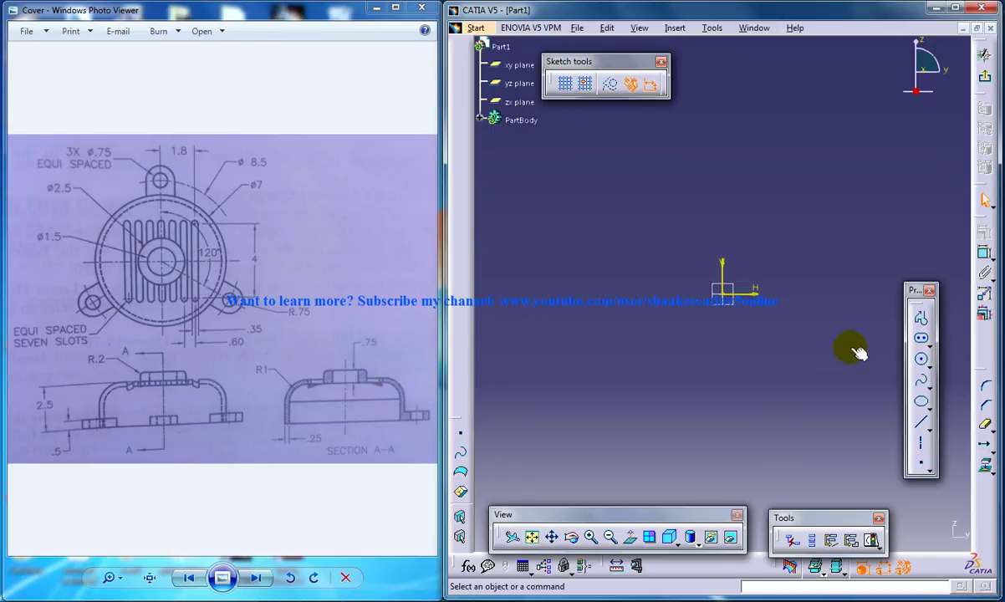
# - Draw a horizontal line about 17 mm long above the origin and set its length to 0.75 mm
pyautogui.click(921, 317)
pyautogui.click(743, 267)
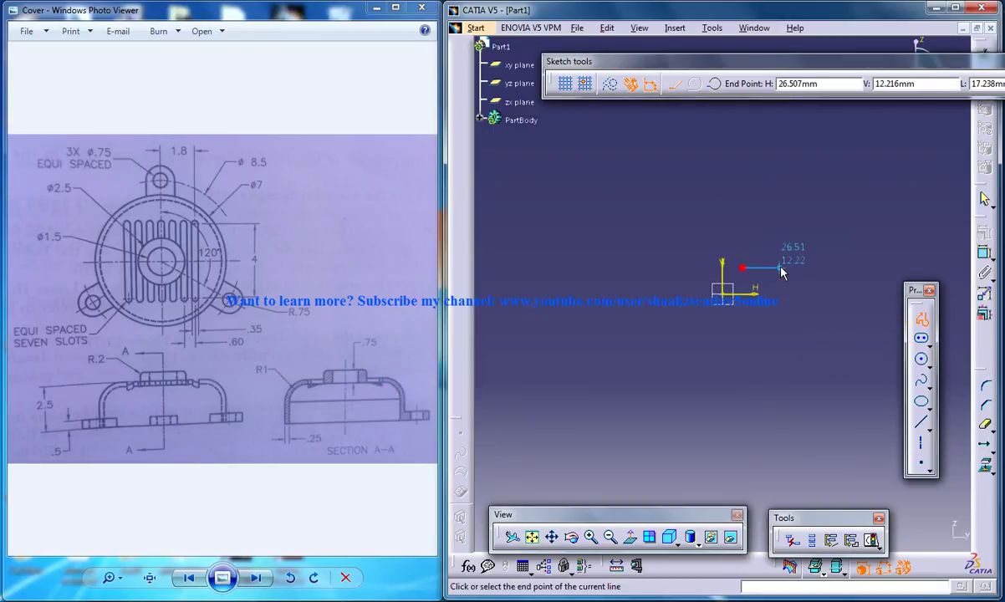
pyautogui.click(788, 278)
pyautogui.click(986, 253)
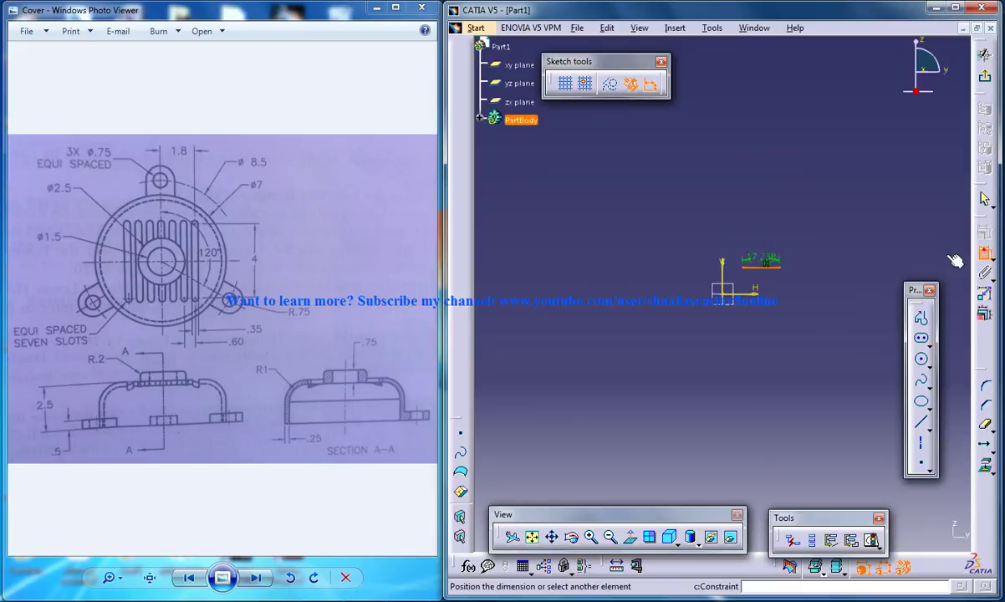
pyautogui.click(763, 267)
pyautogui.doubleClick(763, 257)
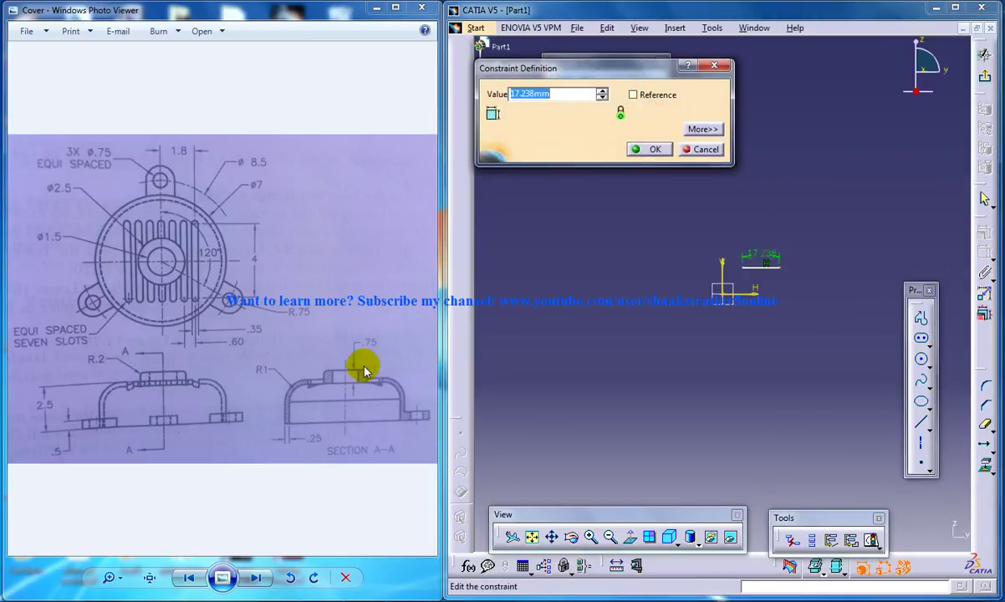
pyautogui.write('.7')
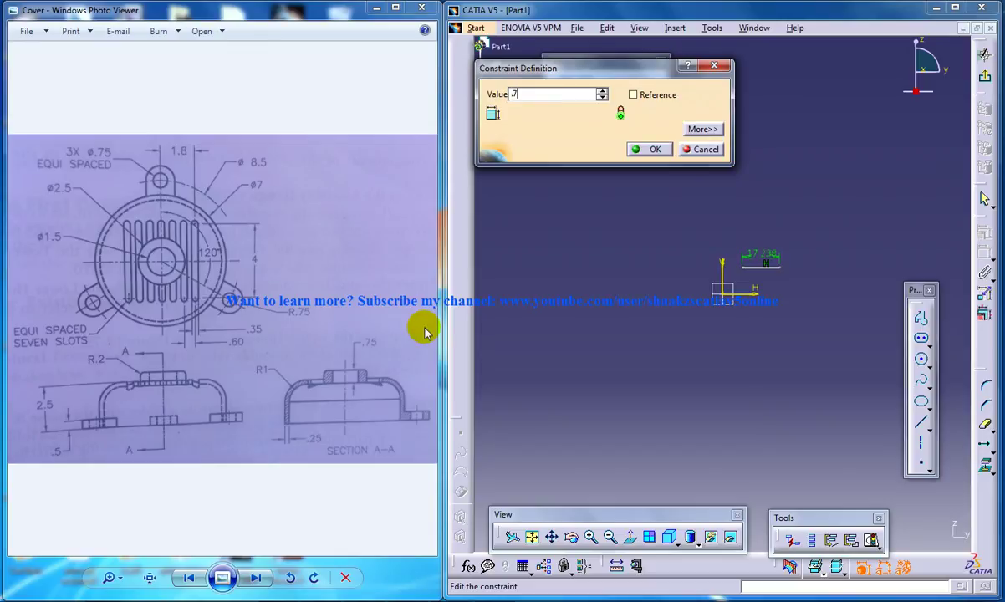
pyautogui.write('5')
pyautogui.press('Return')
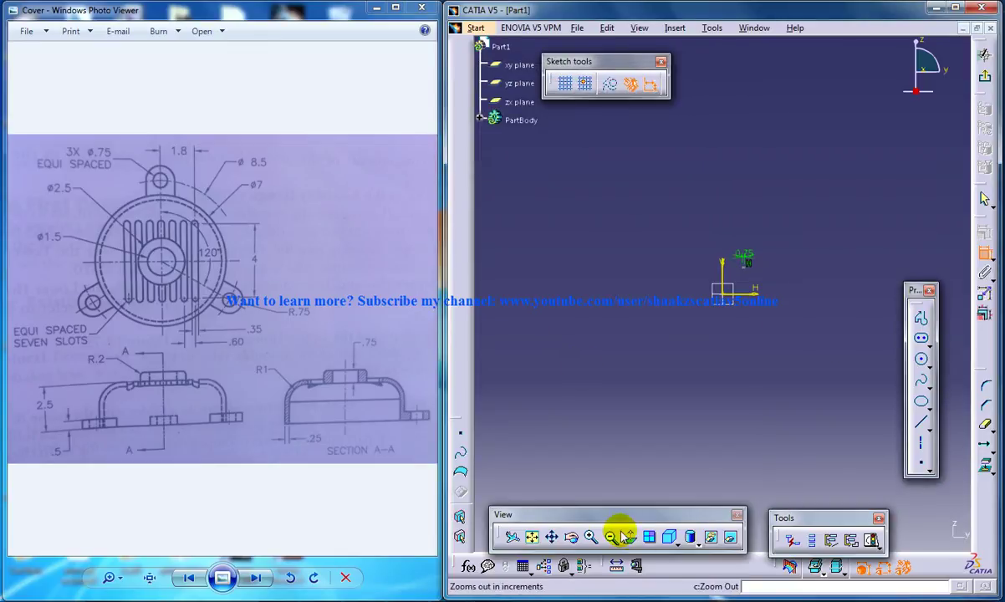
# - Delete the 0.75 mm horizontal line from the sketch
pyautogui.click(531, 537)
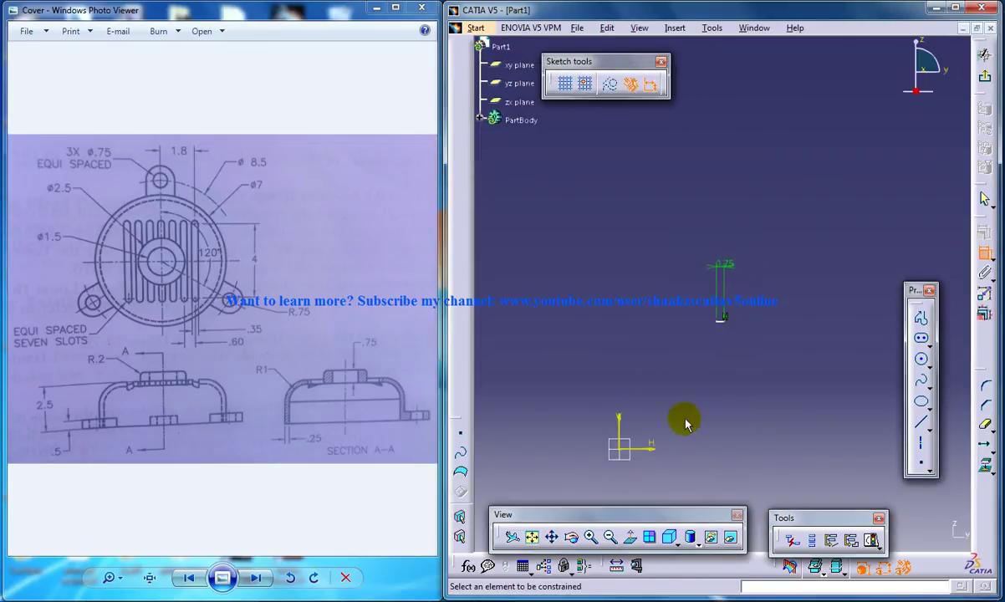
pyautogui.moveTo(685, 424)
pyautogui.mouseDown(button='middle')
pyautogui.moveTo(702, 341)
pyautogui.moveTo(684, 328)
pyautogui.moveTo(689, 314)
pyautogui.moveTo(660, 351)
pyautogui.moveTo(691, 291)
pyautogui.mouseUp(button='middle')
pyautogui.moveTo(640, 386)
pyautogui.mouseDown(button='middle')
pyautogui.moveTo(640, 366)
pyautogui.moveTo(653, 422)
pyautogui.moveTo(725, 322)
pyautogui.moveTo(686, 404)
pyautogui.mouseUp(button='middle')
pyautogui.click(640, 386)
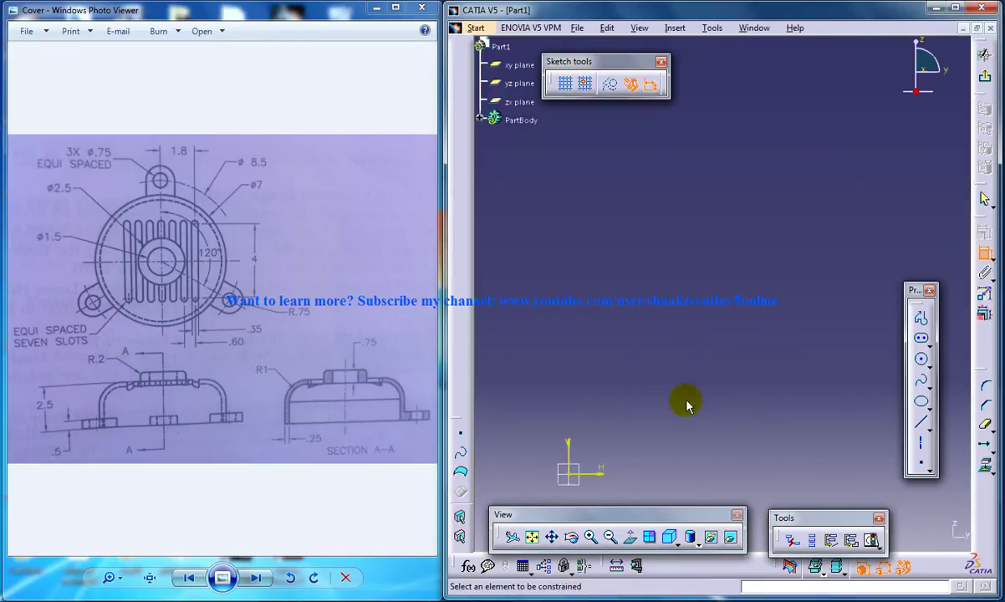
pyautogui.click(633, 540)
pyautogui.click(633, 540)
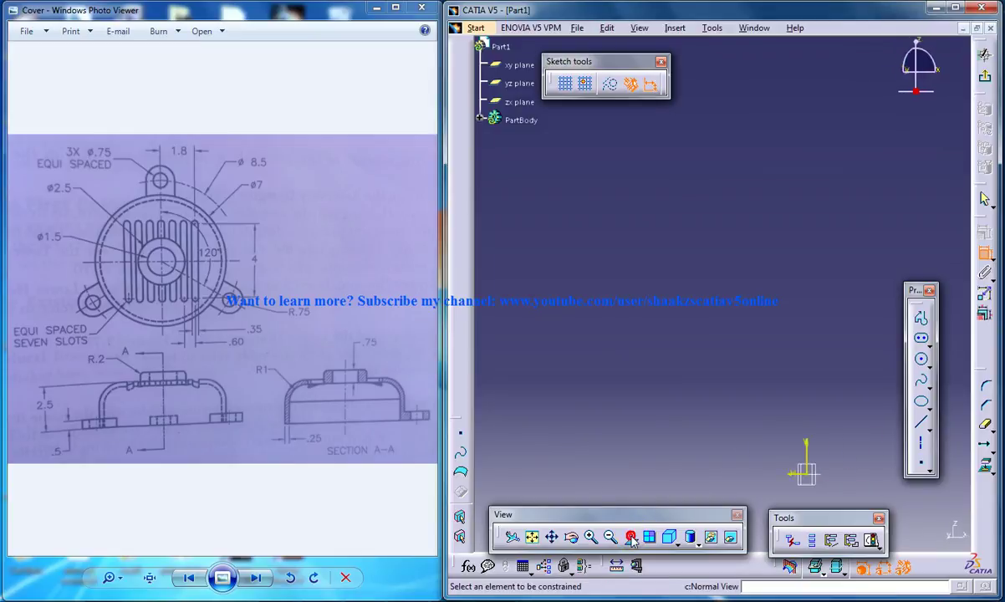
pyautogui.moveTo(655, 404)
pyautogui.mouseDown(button='middle')
pyautogui.moveTo(657, 364)
pyautogui.moveTo(675, 403)
pyautogui.mouseUp(button='middle')
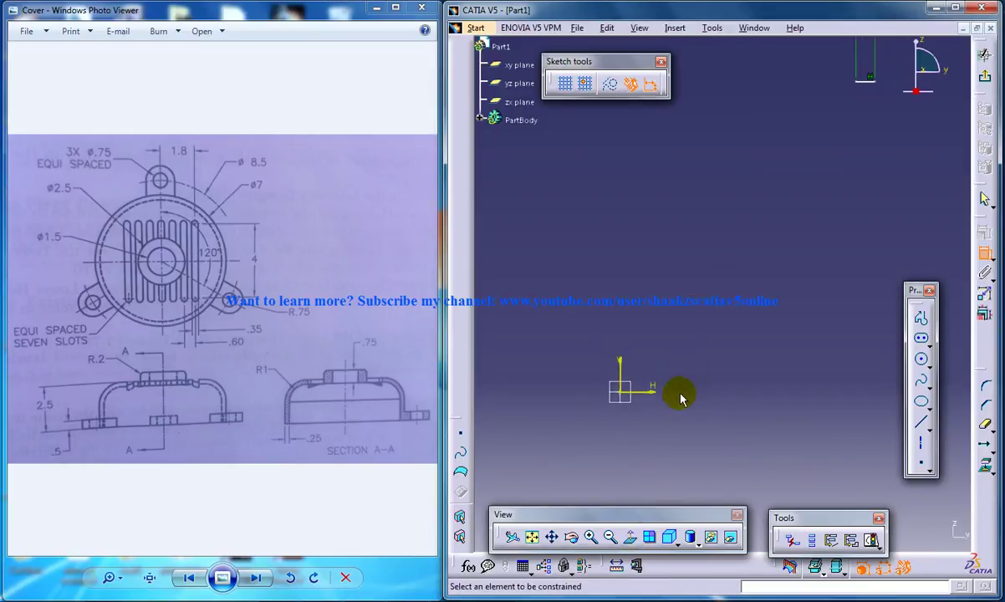
pyautogui.moveTo(707, 306); pyautogui.dragTo(696, 340, button='middle')
pyautogui.click(854, 117)
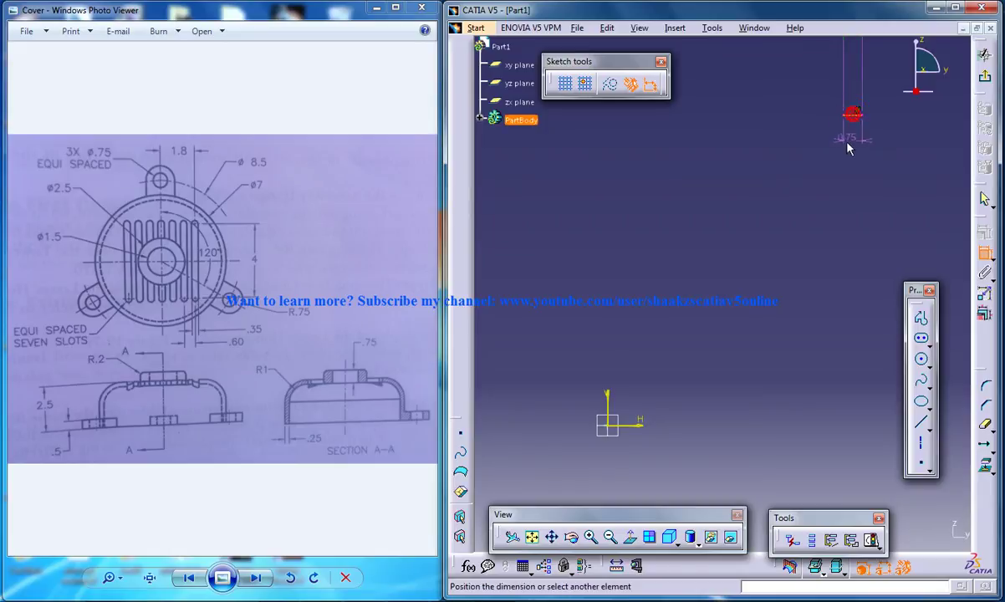
pyautogui.hotkey('ctrl', 'z')
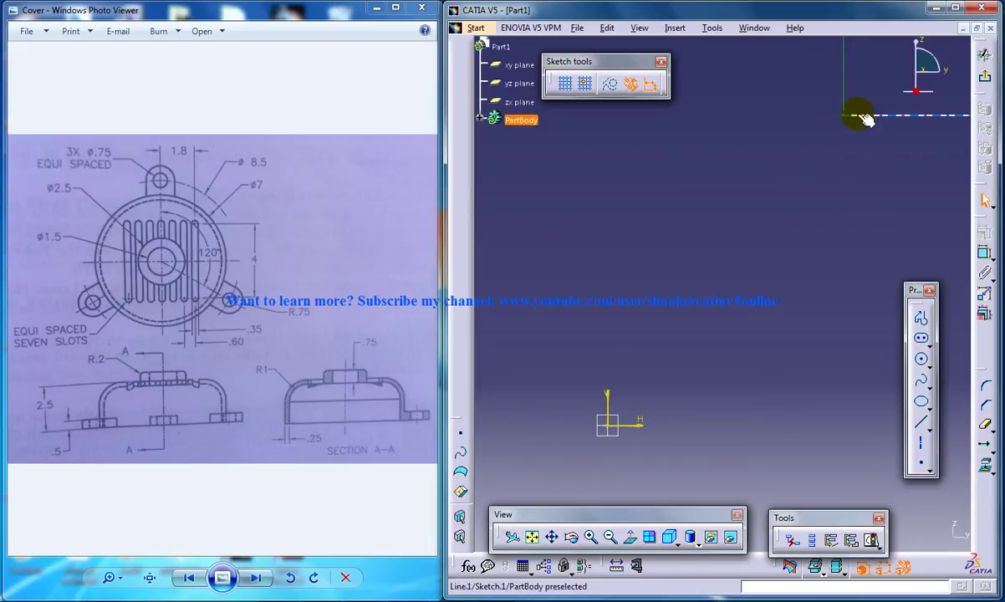
pyautogui.click(861, 118)
pyautogui.press('Delete')
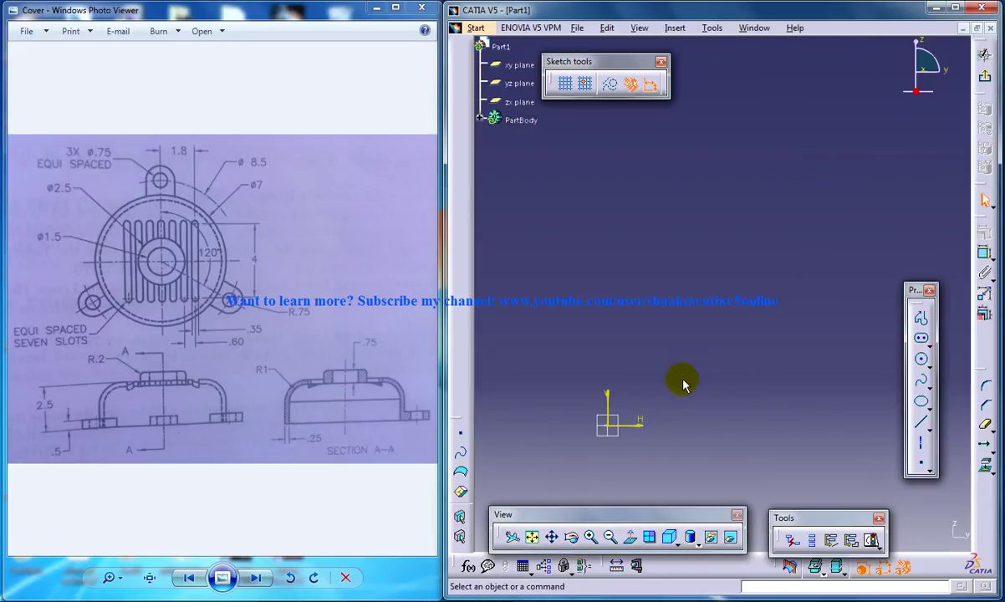
# - Sketch an open stepped outer outline of alternating horizontal and vertical lines, starting at about H 1 mm, V 1.9 mm and descending away from the origin
pyautogui.moveTo(683, 384)
pyautogui.mouseDown(button='middle')
pyautogui.moveTo(666, 381)
pyautogui.moveTo(688, 343)
pyautogui.mouseUp(button='middle')
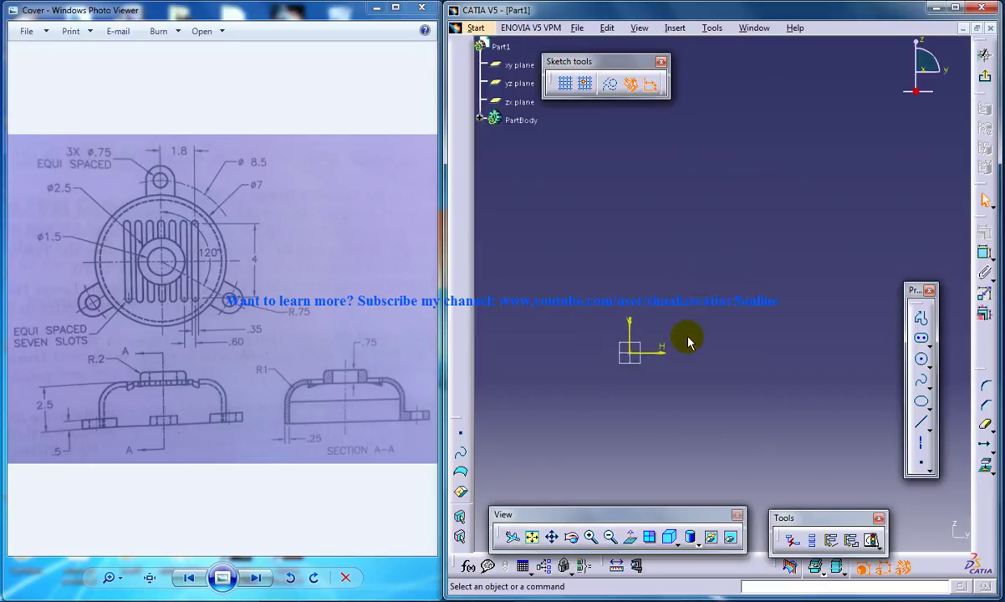
pyautogui.click(920, 318)
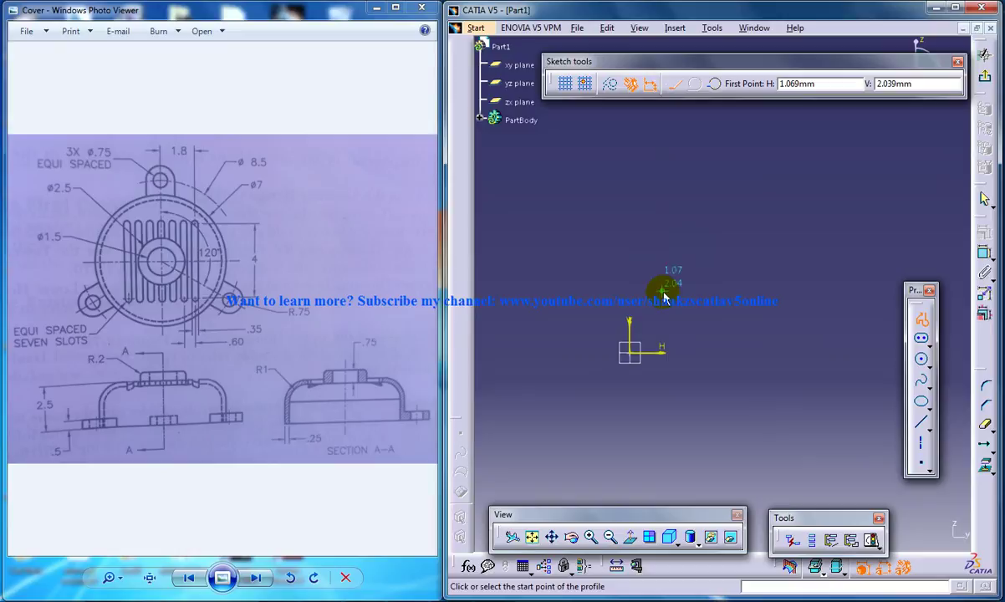
pyautogui.click(660, 298)
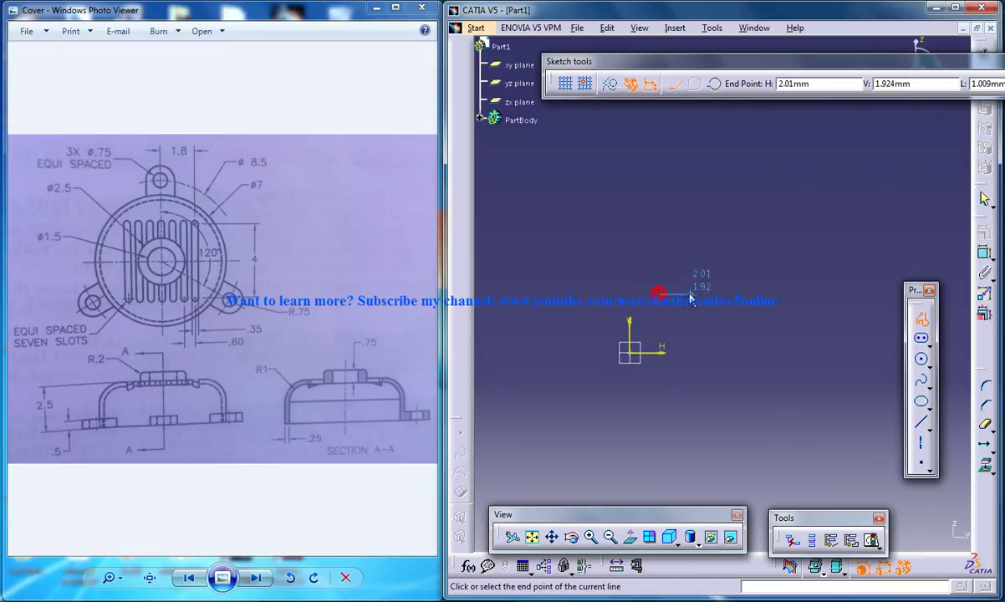
pyautogui.click(697, 337)
pyautogui.click(810, 336)
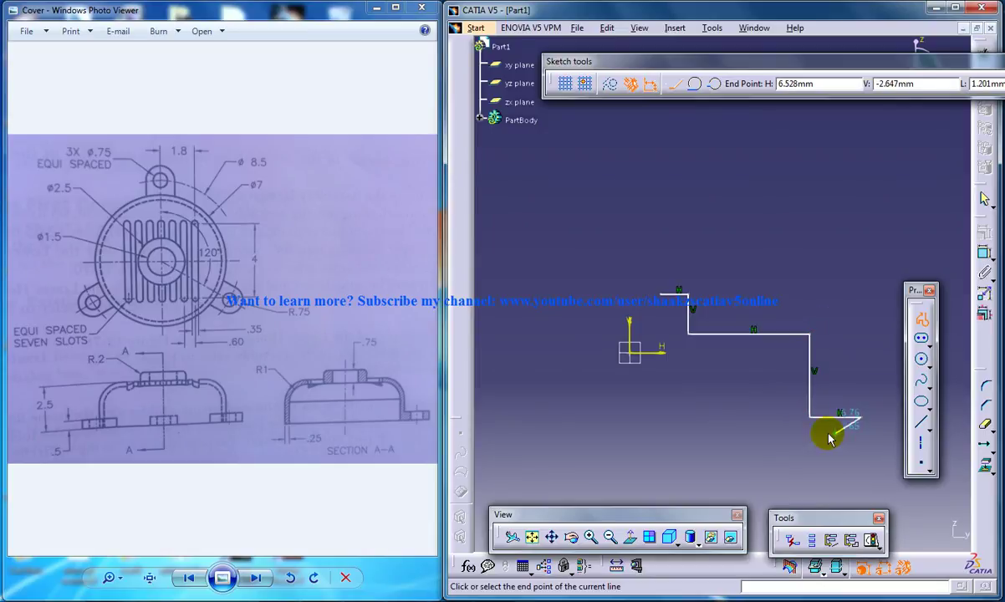
pyautogui.press('Escape')
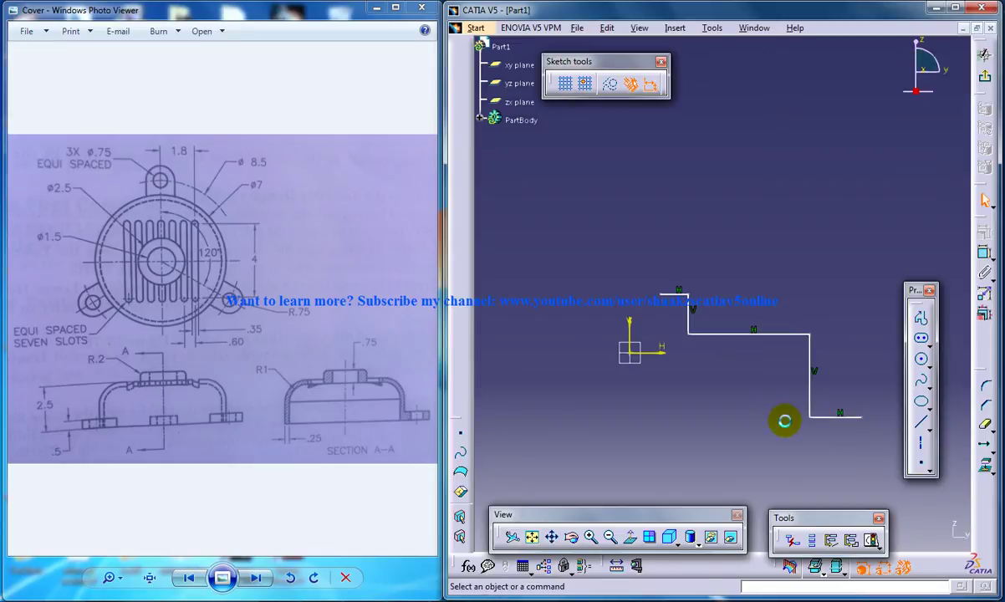
# - Close the profile with an inner stepped outline running along the horizontal axis, and delete the surplus horizontal line at its lower end
pyautogui.click(920, 317)
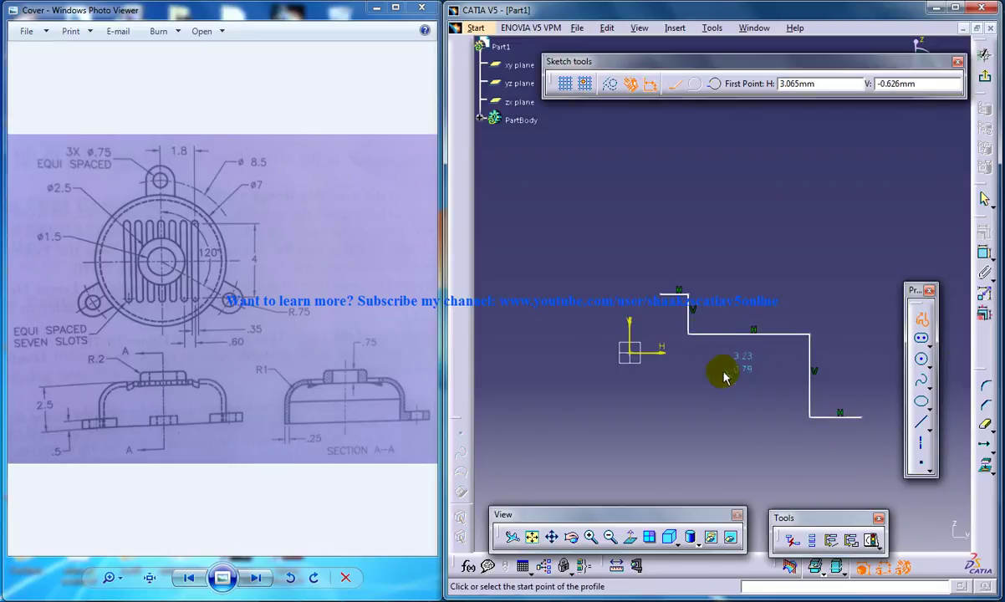
pyautogui.click(663, 292)
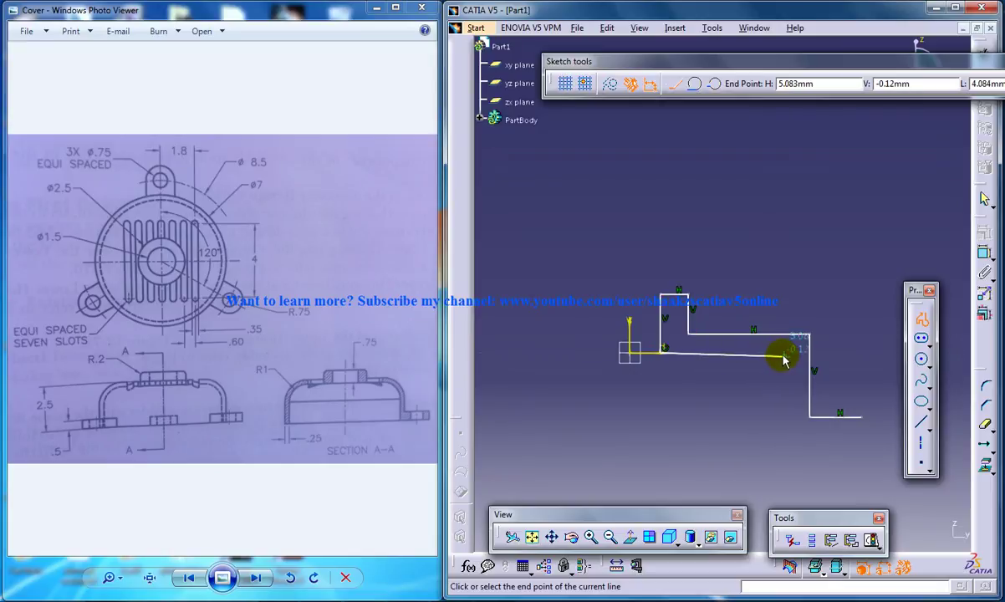
pyautogui.click(783, 418)
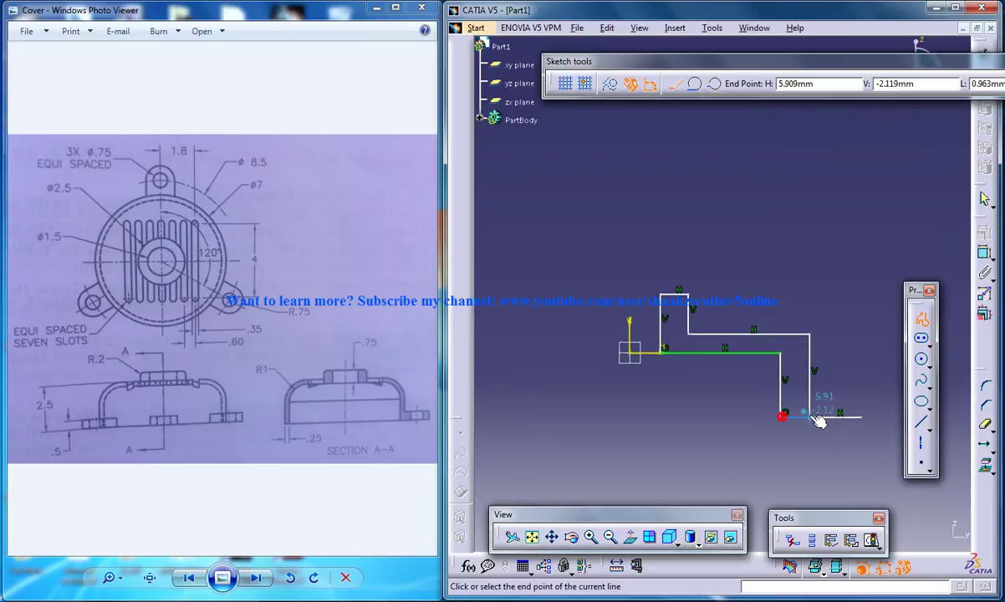
pyautogui.doubleClick(819, 416)
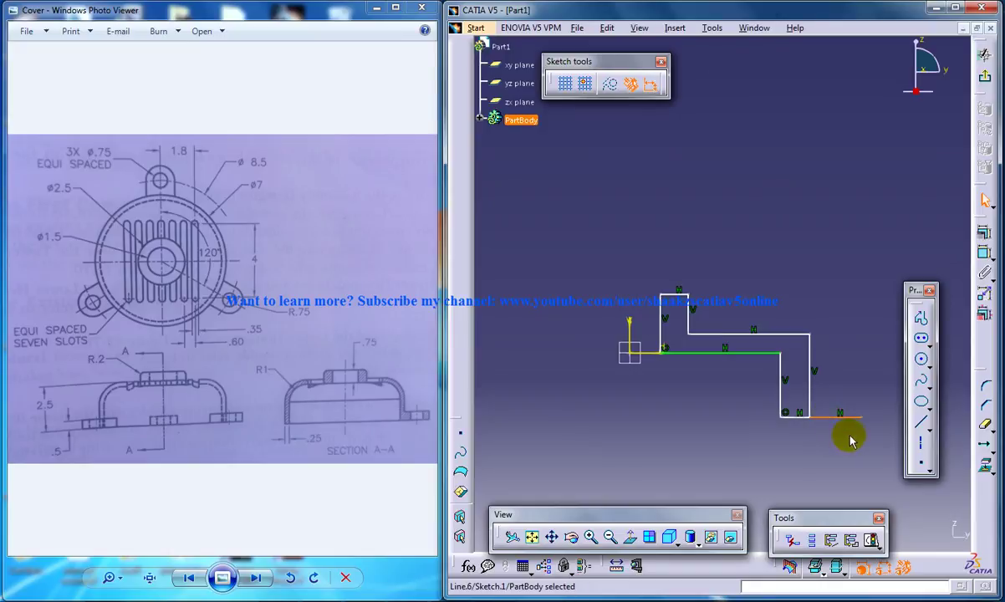
pyautogui.press('Delete')
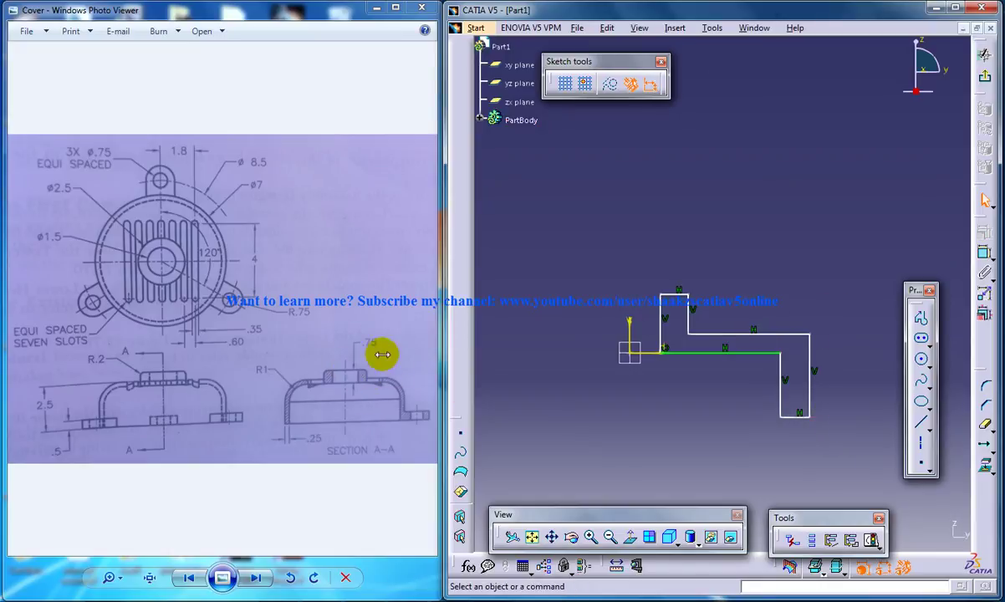
# - Dimension the vertical edge nearest the origin and set its length to 0.75 mm
pyautogui.click(984, 253)
pyautogui.click(661, 321)
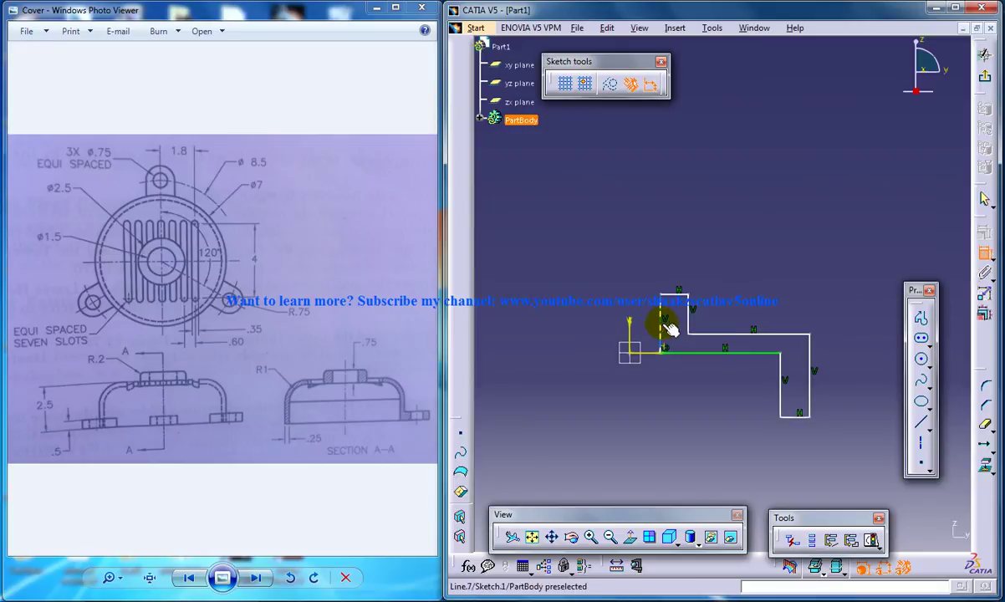
pyautogui.doubleClick(591, 323)
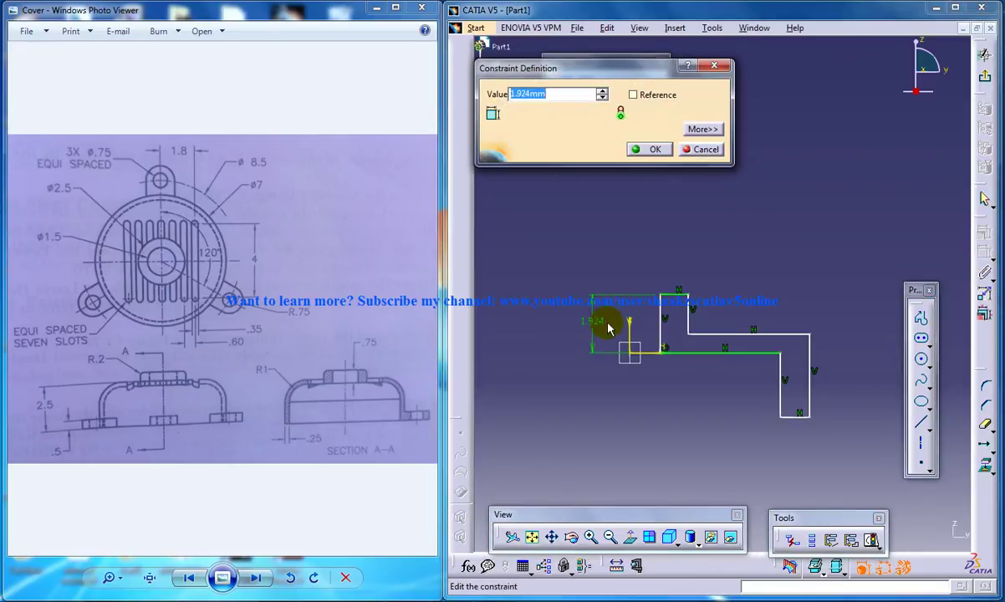
pyautogui.press('Return')
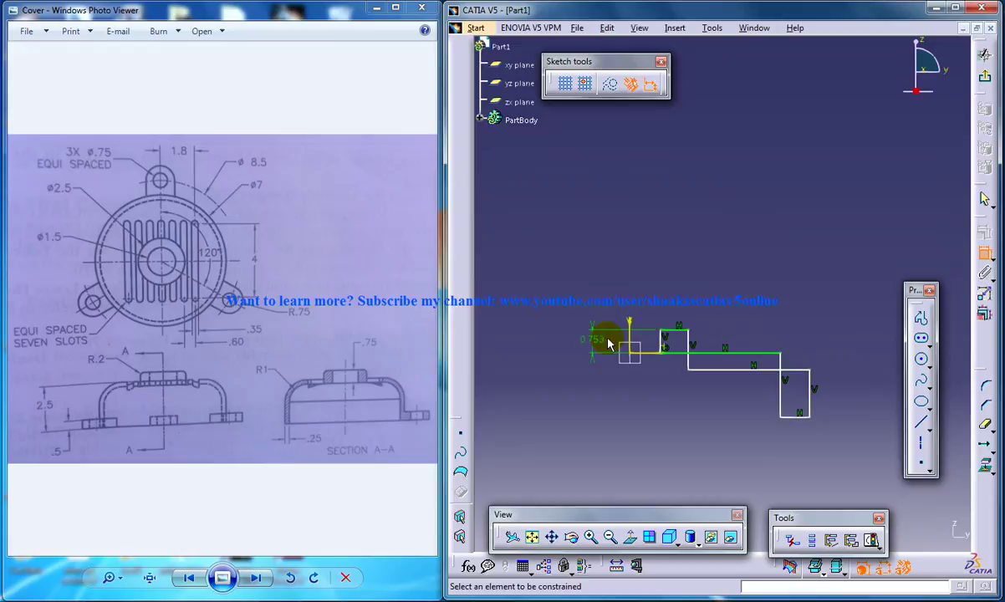
pyautogui.doubleClick(616, 341)
pyautogui.write('753mm')
pyautogui.press('Return')
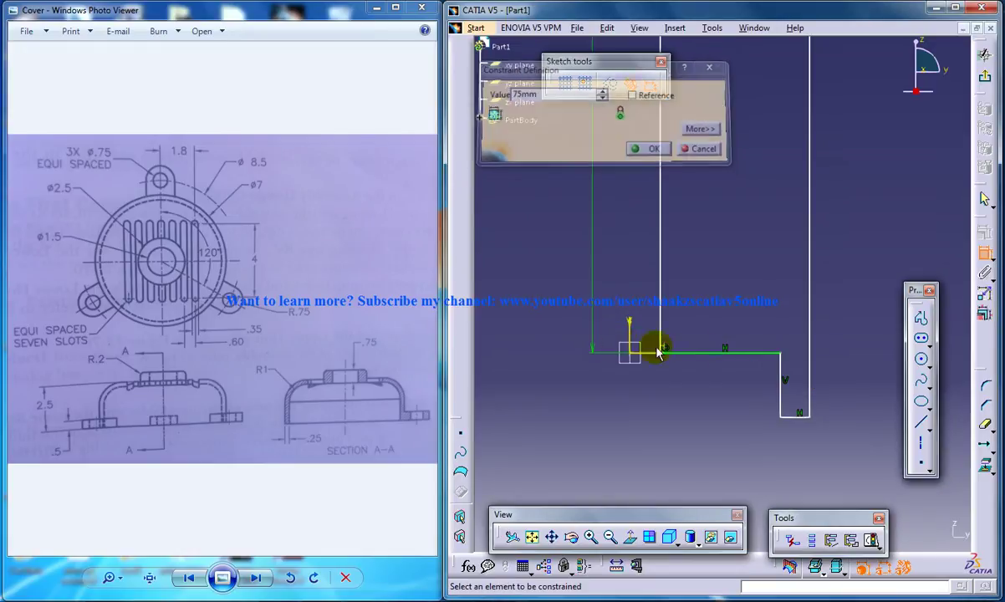
pyautogui.doubleClick(591, 241)
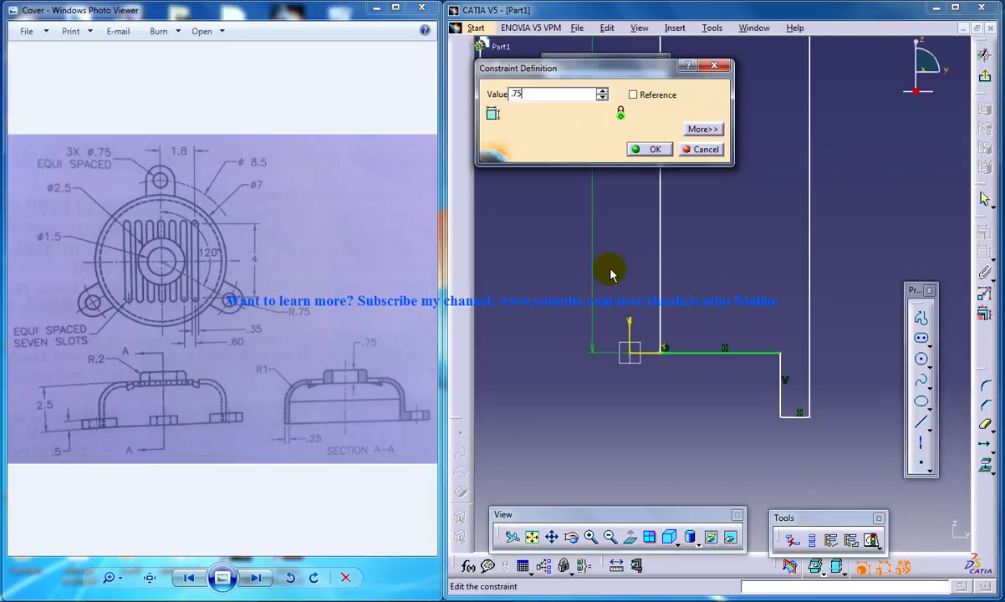
pyautogui.press('Return')
# - Move the outer horizontal line above the inner one and set the distance between the two lines to 0.25 mm
pyautogui.moveTo(749, 338); pyautogui.dragTo(719, 249, button='middle')
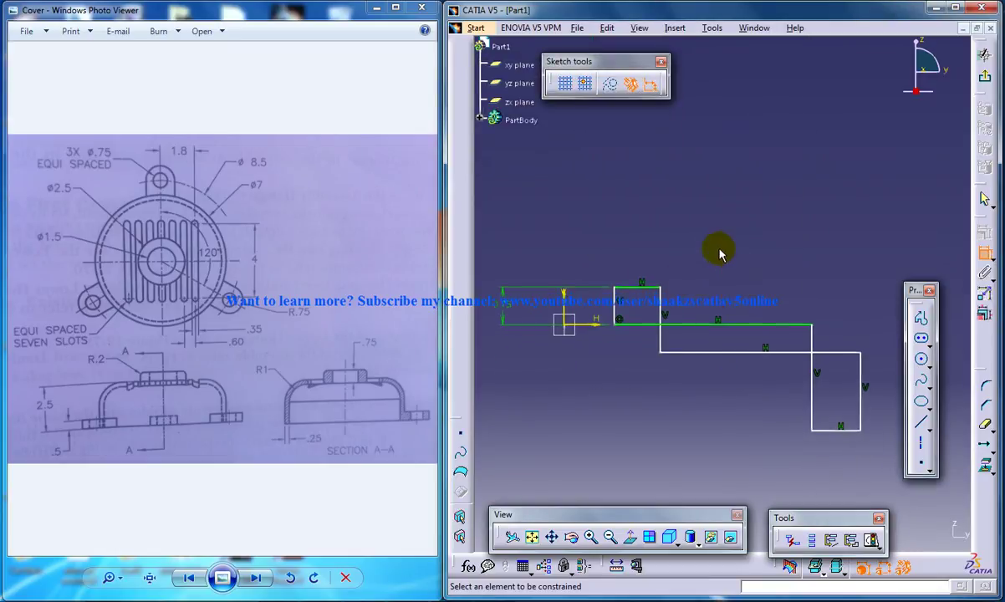
pyautogui.moveTo(678, 352); pyautogui.dragTo(682, 309)
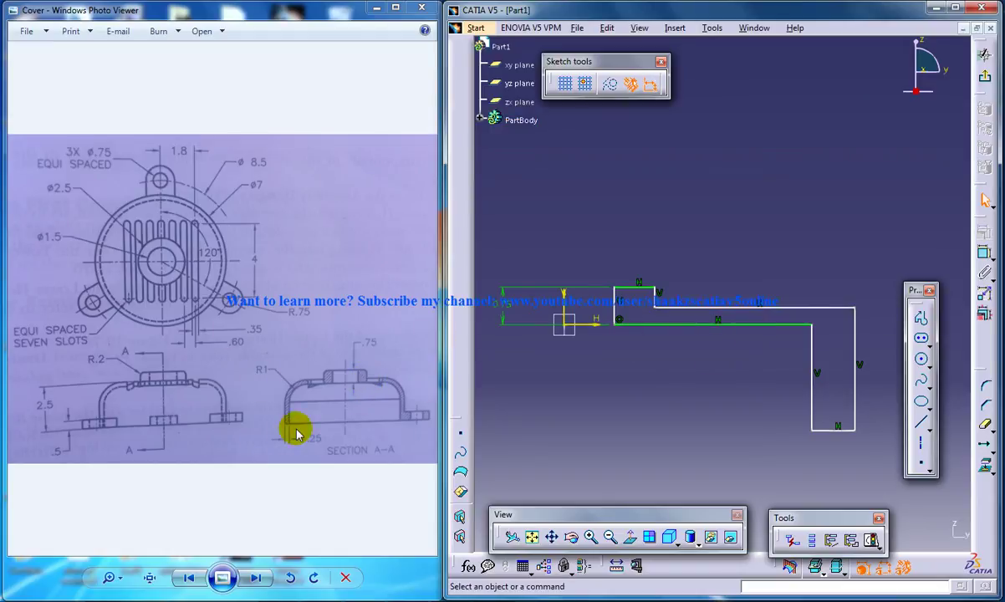
pyautogui.click(985, 252)
pyautogui.click(755, 324)
pyautogui.click(761, 307)
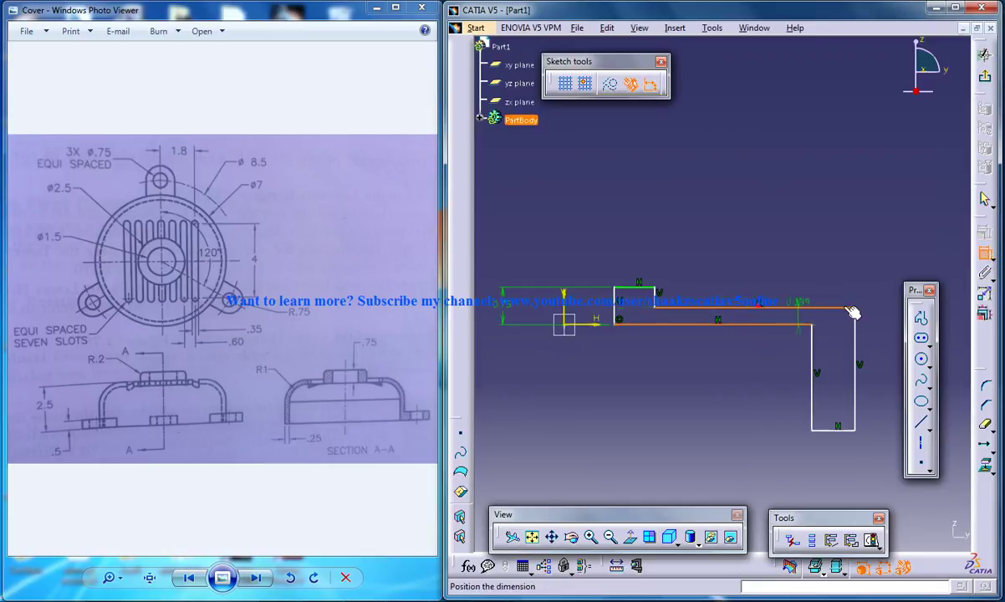
pyautogui.doubleClick(882, 309)
pyautogui.write('.2')
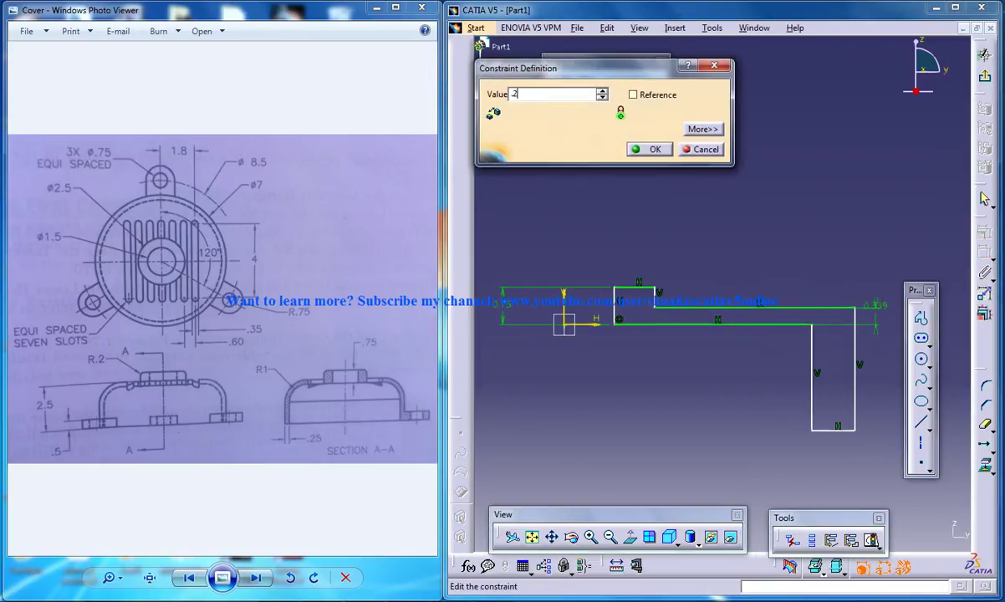
pyautogui.write('5')
pyautogui.press('Return')
# - Dimension the gap between the two long vertical wall lines and set it to 0.25 mm
pyautogui.click(856, 367)
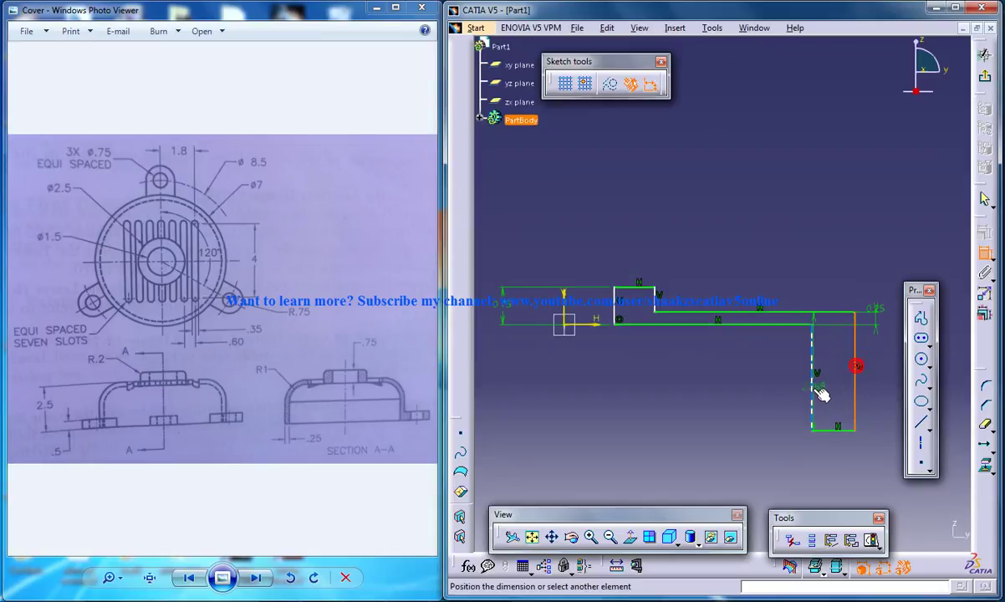
pyautogui.click(812, 386)
pyautogui.doubleClick(837, 449)
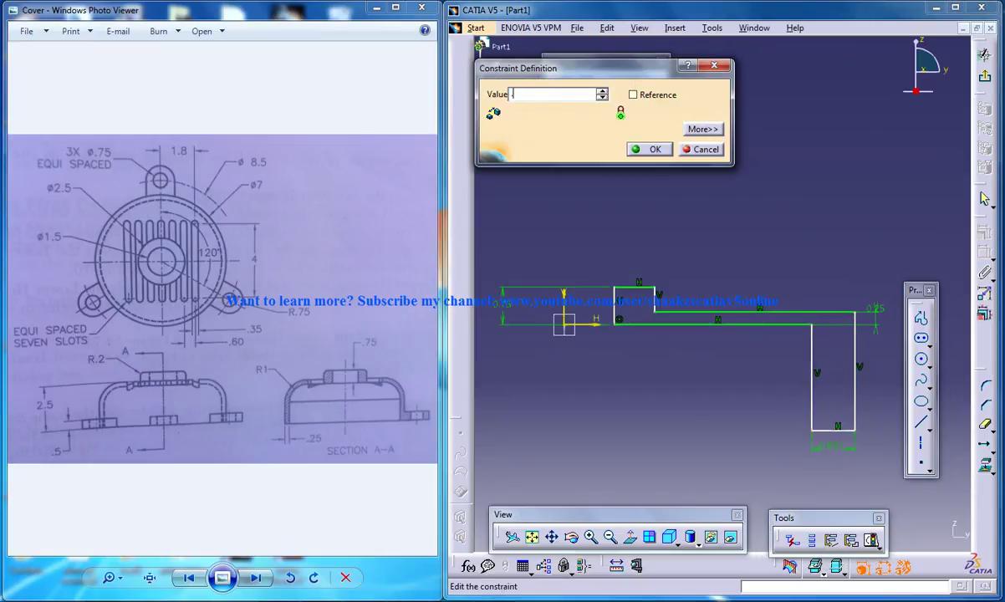
pyautogui.press('Return')
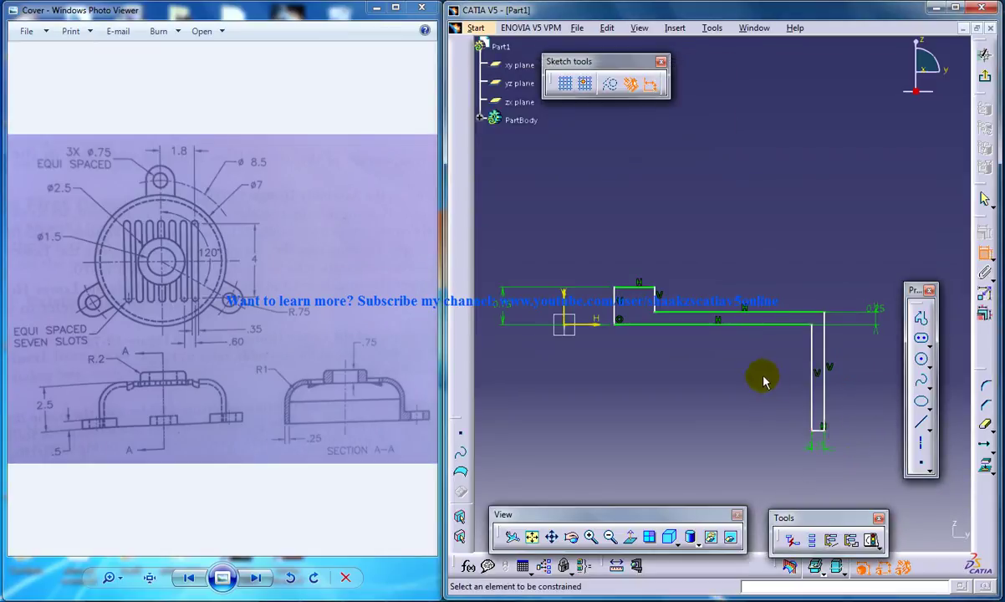
# - Dimension the boss's inner vertical edge from the vertical axis and set the distance to 1.5/2 mm
pyautogui.moveTo(761, 378)
pyautogui.keyDown('ctrl'); pyautogui.mouseDown(button='middle')
pyautogui.moveTo(753, 316)
pyautogui.moveTo(654, 323)
pyautogui.moveTo(650, 315)
pyautogui.moveTo(646, 342)
pyautogui.moveTo(669, 360)
pyautogui.mouseUp(button='middle'); pyautogui.keyUp('ctrl')
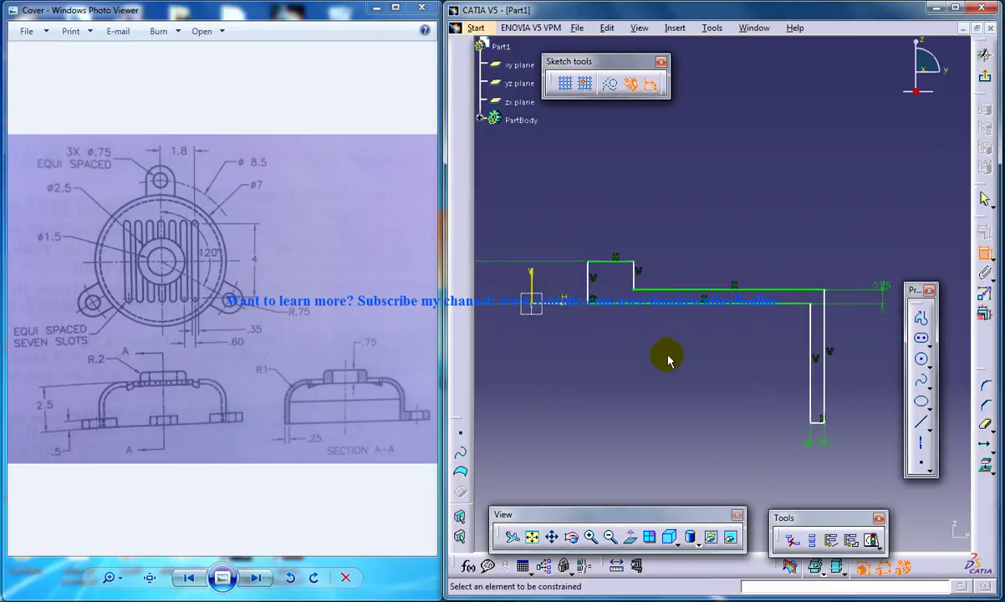
pyautogui.click(587, 277)
pyautogui.click(533, 277)
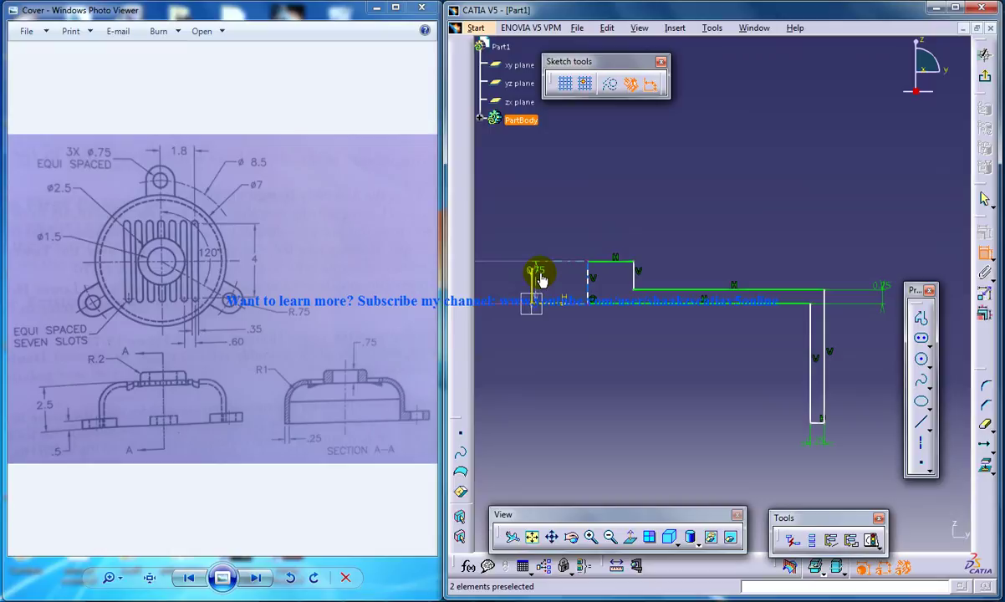
pyautogui.click(978, 245)
pyautogui.click(590, 278)
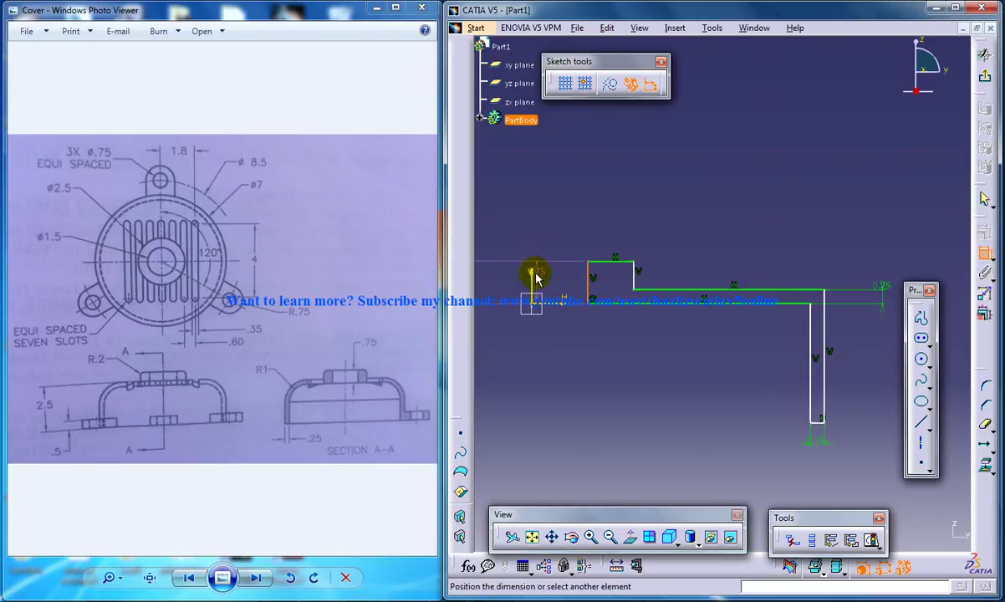
pyautogui.click(554, 237)
pyautogui.doubleClick(554, 236)
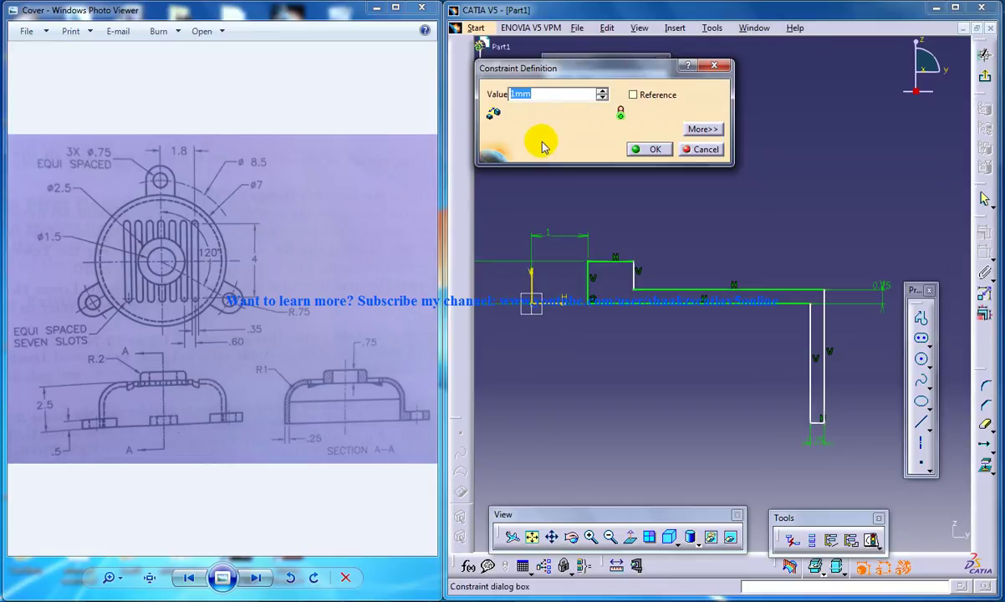
pyautogui.write('1.5/2')
pyautogui.press('Return')
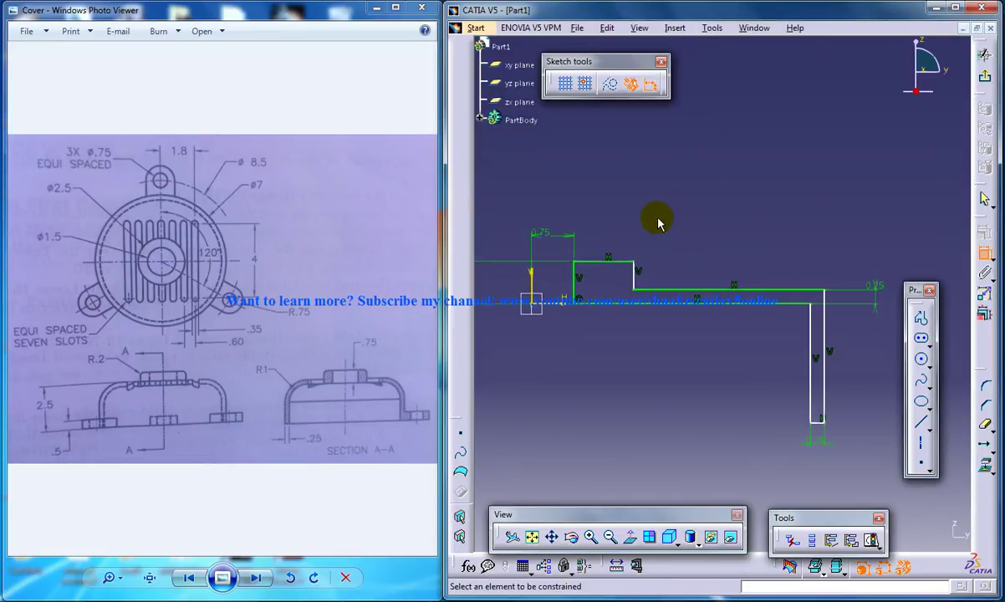
# - Dimension the boss's outer vertical edge from the vertical axis and set the distance to 2.5/2 mm
pyautogui.click(633, 276)
pyautogui.click(538, 280)
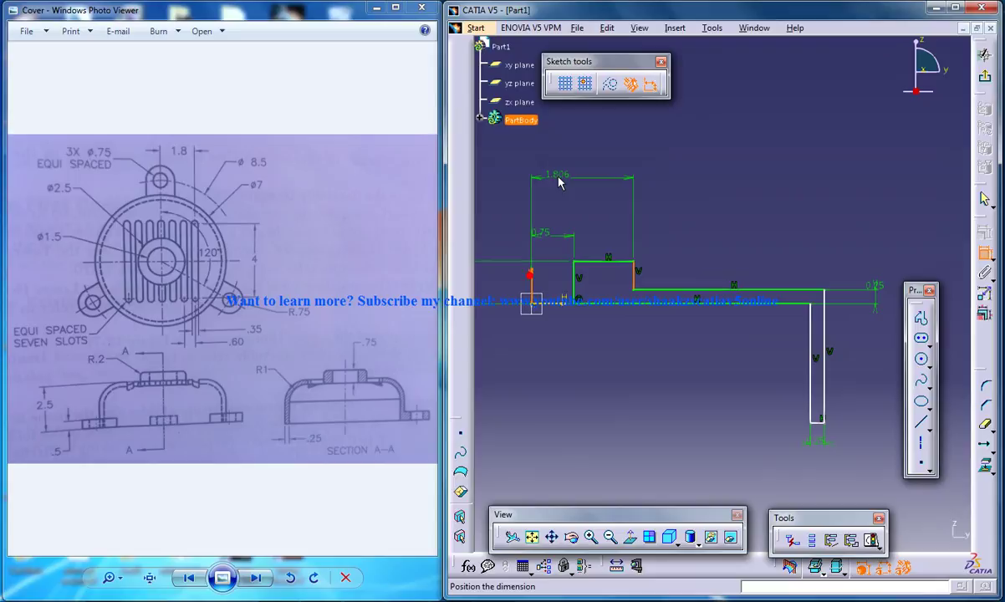
pyautogui.doubleClick(559, 180)
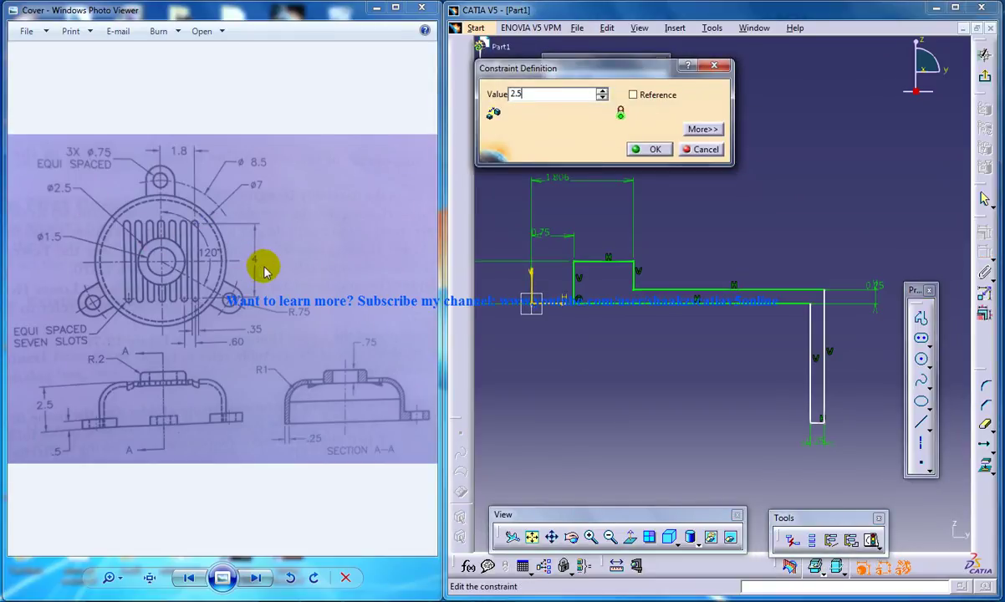
pyautogui.write('2.5/2')
pyautogui.press('Return')
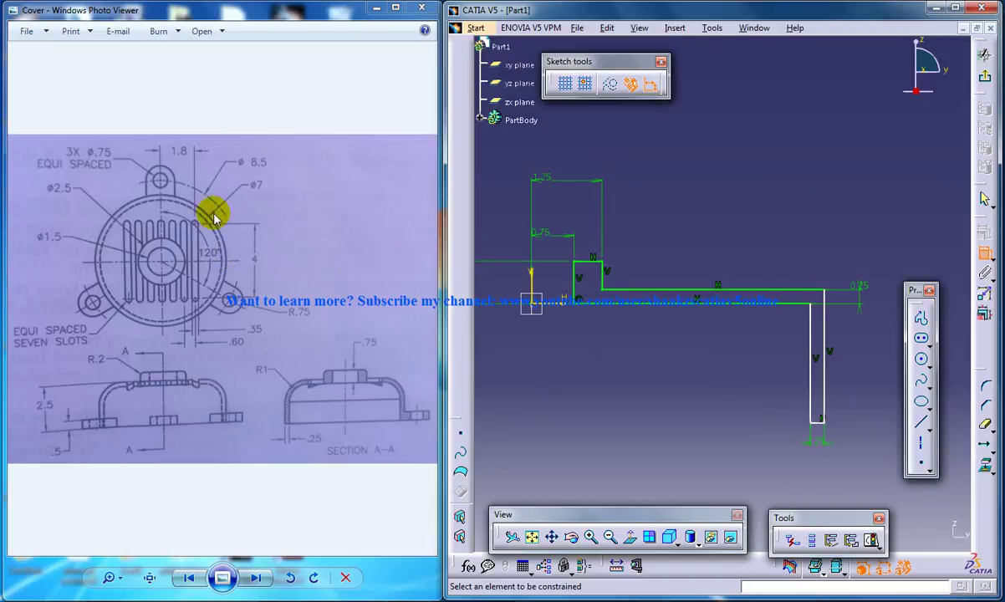
# - Dimension the outermost vertical wall line from the vertical axis and set the distance to 3.5 mm
pyautogui.click(824, 328)
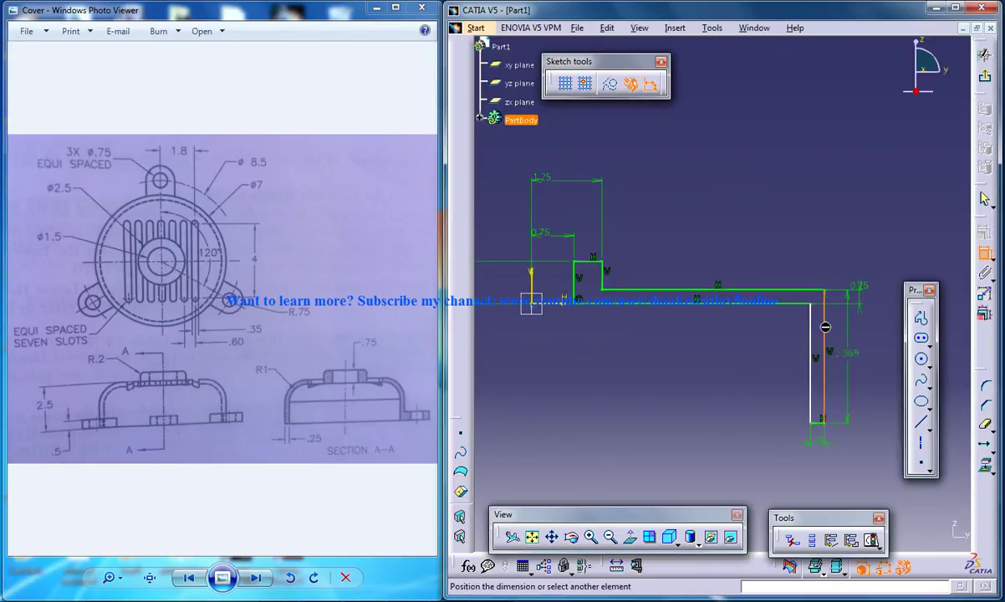
pyautogui.click(533, 282)
pyautogui.click(603, 423)
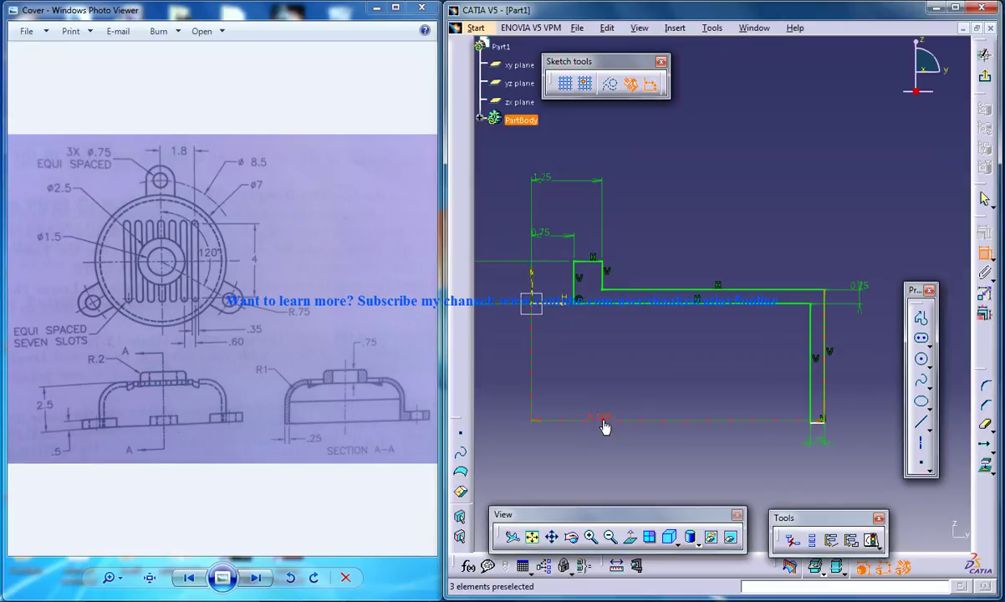
pyautogui.doubleClick(602, 420)
pyautogui.write('3.5mm')
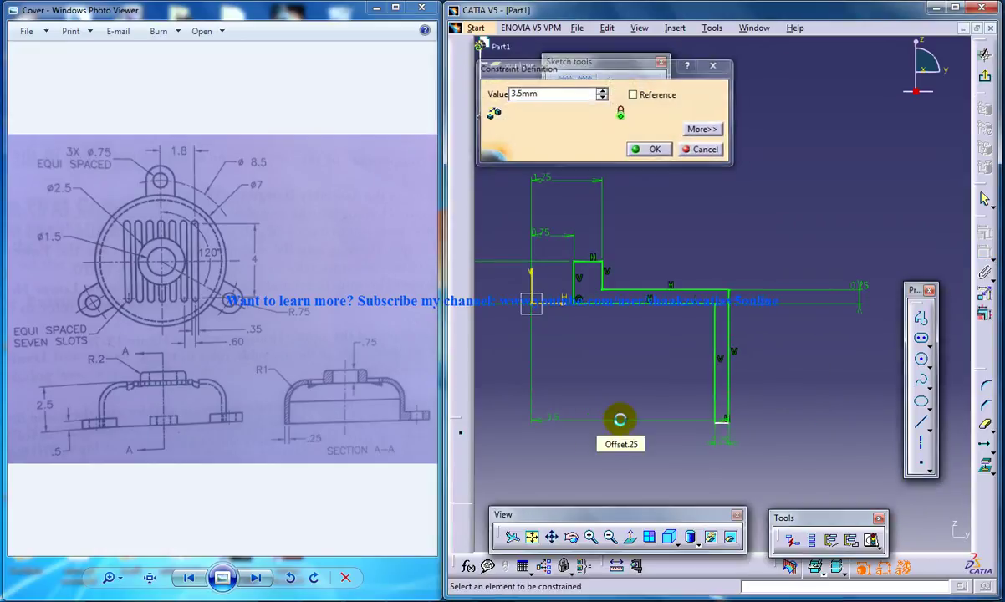
pyautogui.press('Return')
pyautogui.moveTo(708, 407)
pyautogui.keyDown('ctrl'); pyautogui.mouseDown(button='middle')
pyautogui.moveTo(708, 380)
pyautogui.moveTo(717, 383)
pyautogui.mouseUp(button='middle'); pyautogui.keyUp('ctrl')
pyautogui.keyDown('ctrl'); pyautogui.moveTo(625, 355); pyautogui.dragTo(622, 369, button='middle'); pyautogui.keyUp('ctrl')
pyautogui.press('Escape')
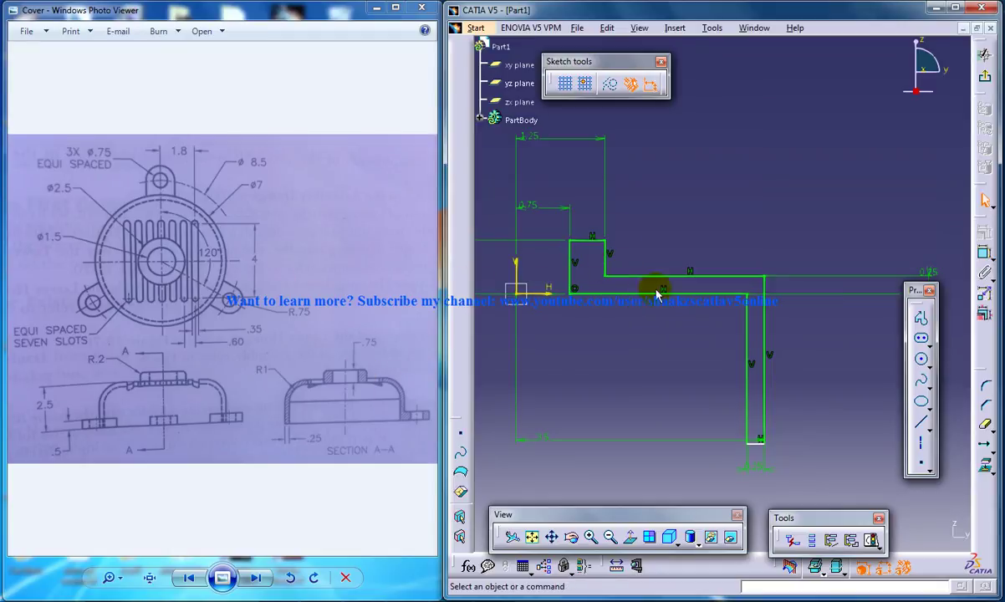
# - Round the boss's upper outer corner with a 0.2 mm radius
pyautogui.keyDown('ctrl'); pyautogui.moveTo(657, 293); pyautogui.dragTo(661, 287, button='middle'); pyautogui.keyUp('ctrl')
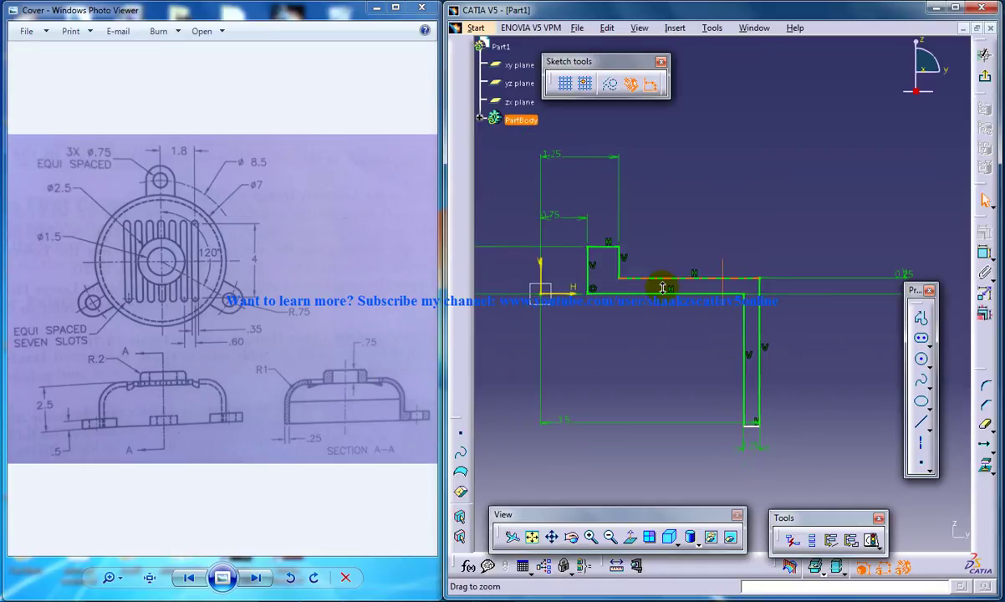
pyautogui.click(988, 388)
pyautogui.click(618, 251)
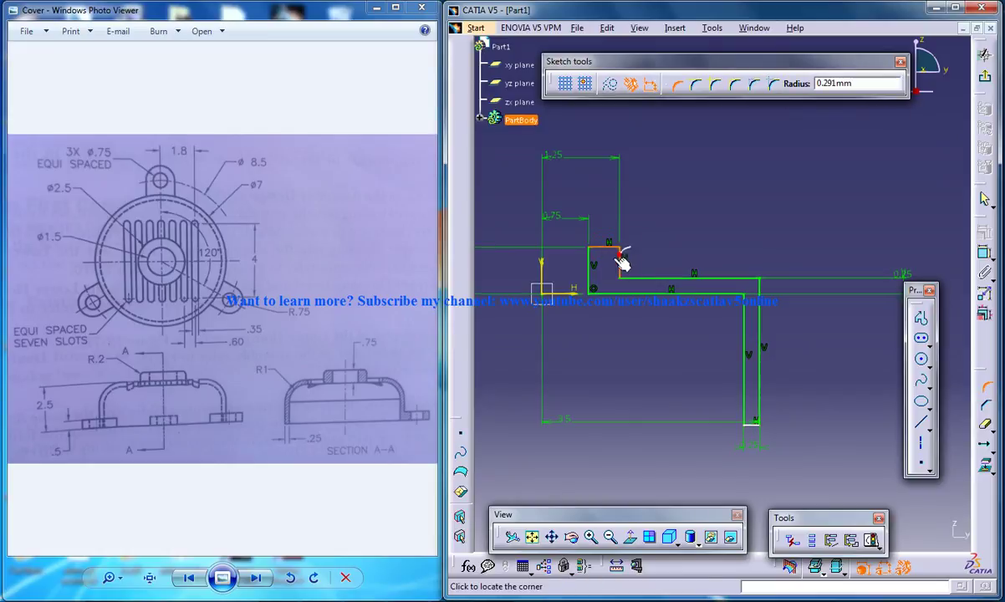
pyautogui.click(613, 251)
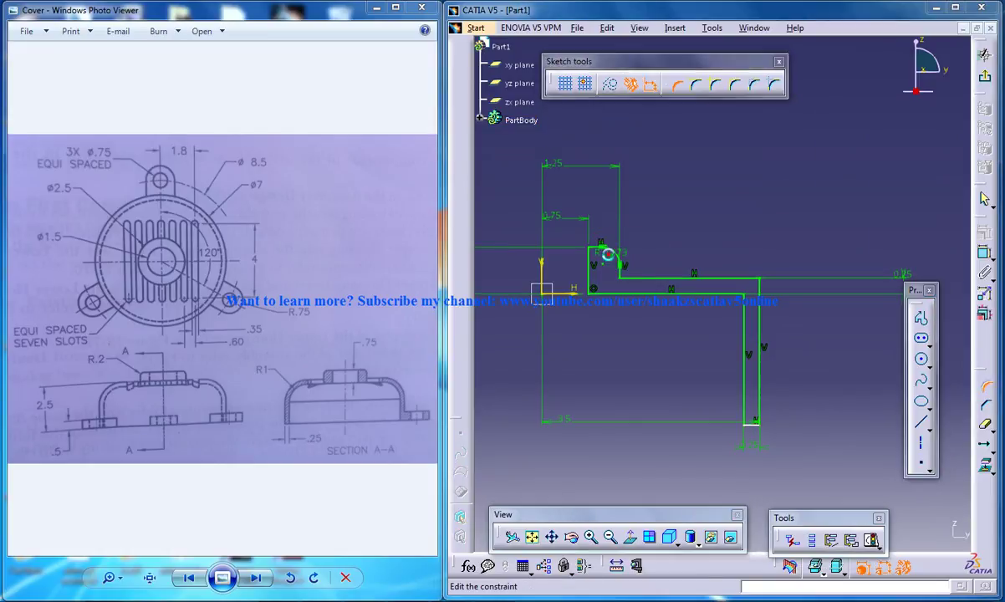
pyautogui.doubleClick(604, 253)
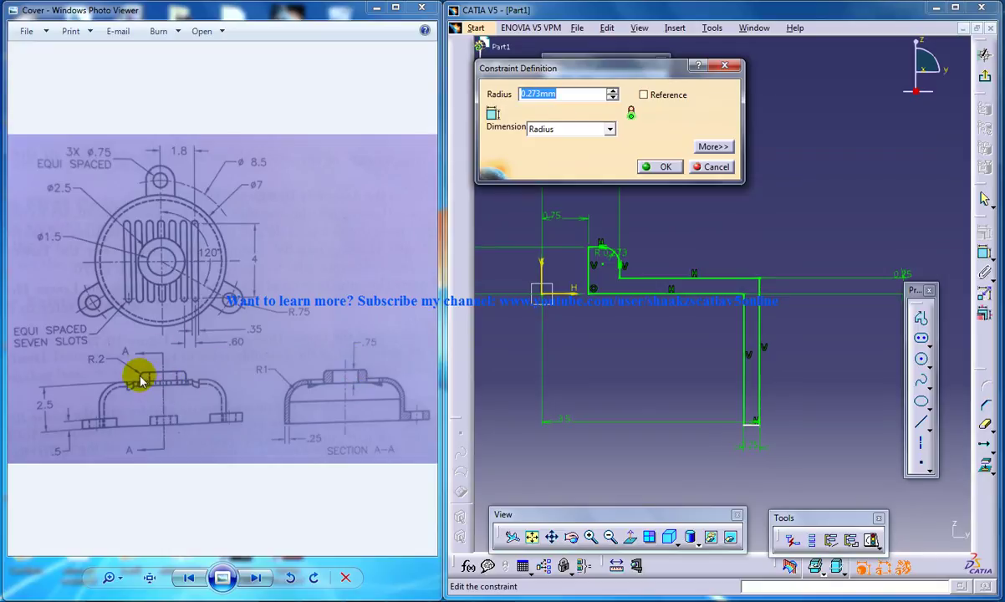
pyautogui.write('0.2')
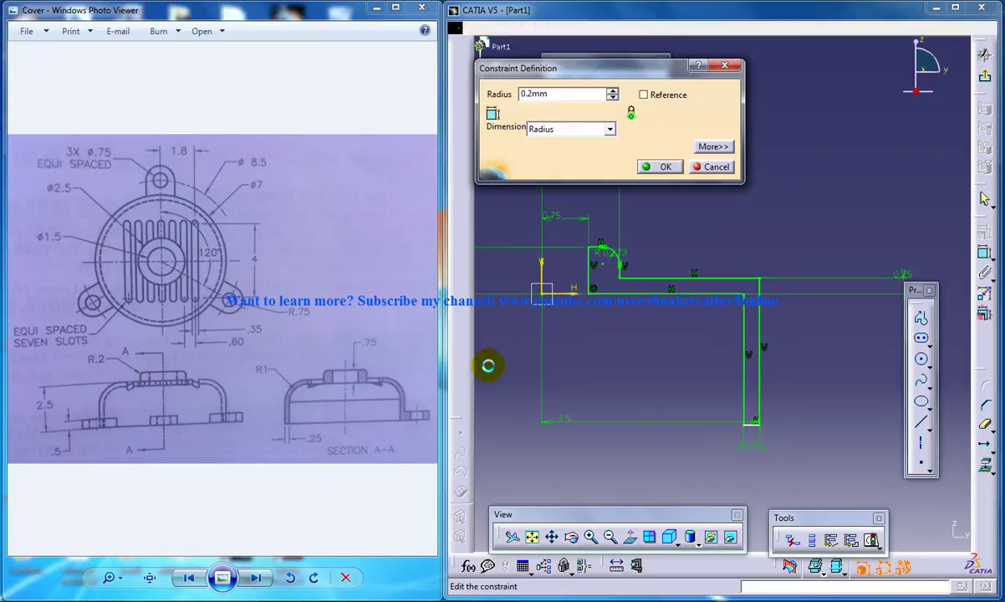
pyautogui.press('Return')
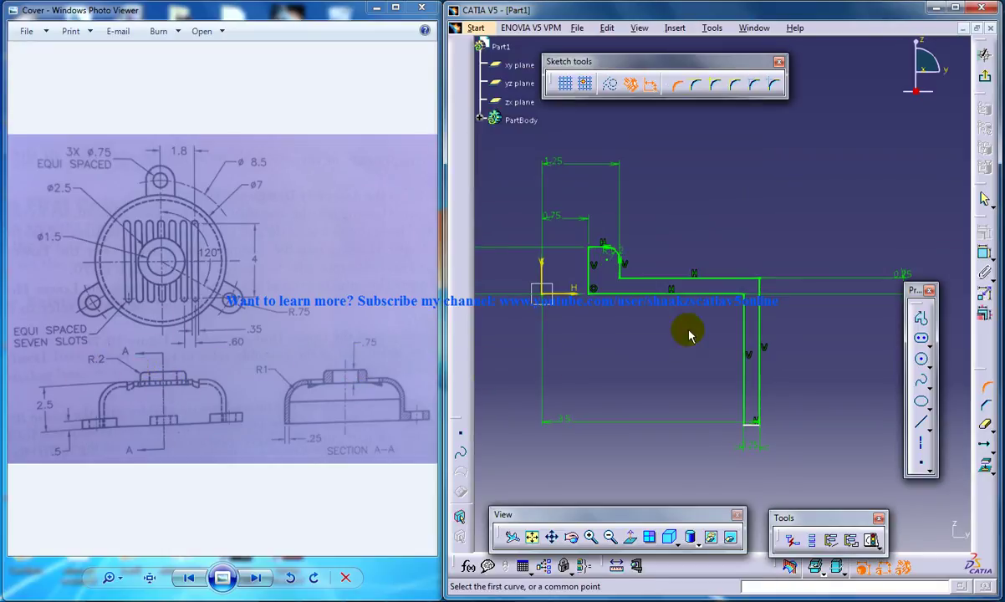
# - Round the inner corner between the horizontal top and the vertical wall with a 1 mm radius
pyautogui.click(743, 305)
pyautogui.click(720, 318)
pyautogui.doubleClick(717, 317)
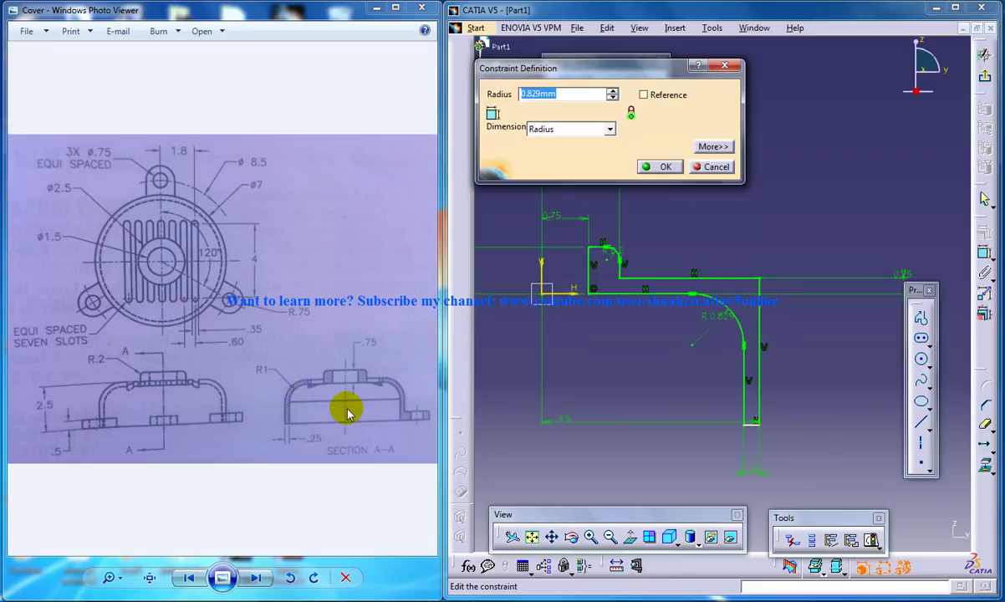
pyautogui.write('1mm')
pyautogui.press('Return')
# - Round the outer corner between the horizontal top and the vertical wall with a 1 mm radius
pyautogui.click(733, 278)
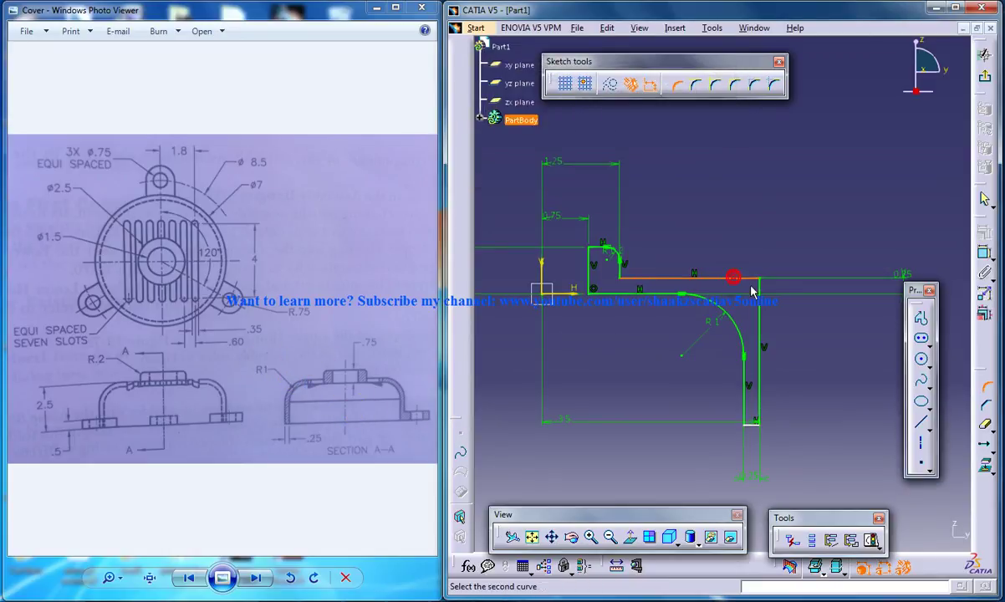
pyautogui.click(759, 290)
pyautogui.click(742, 298)
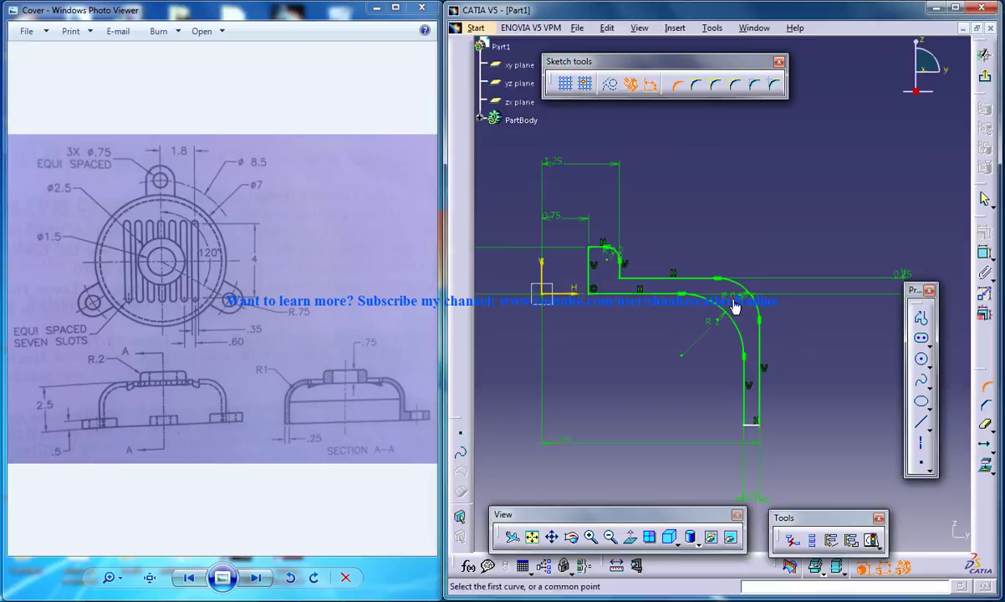
pyautogui.doubleClick(733, 307)
pyautogui.write('1mm')
pyautogui.press('Return')
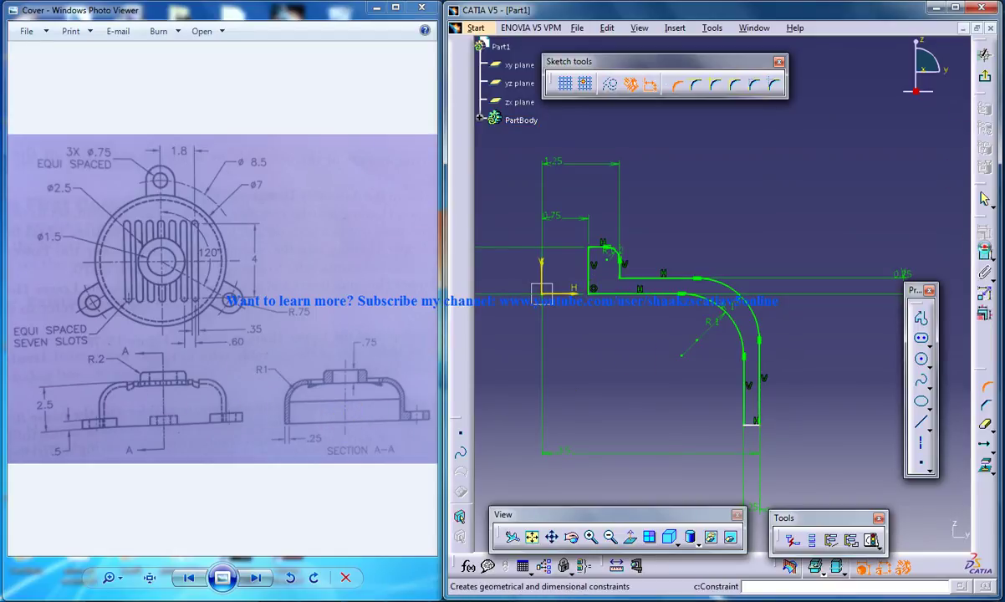
# - Dimension the height from the wall's lower edge to the outer horizontal line and set it to 2.5 mm
pyautogui.click(985, 252)
pyautogui.click(752, 425)
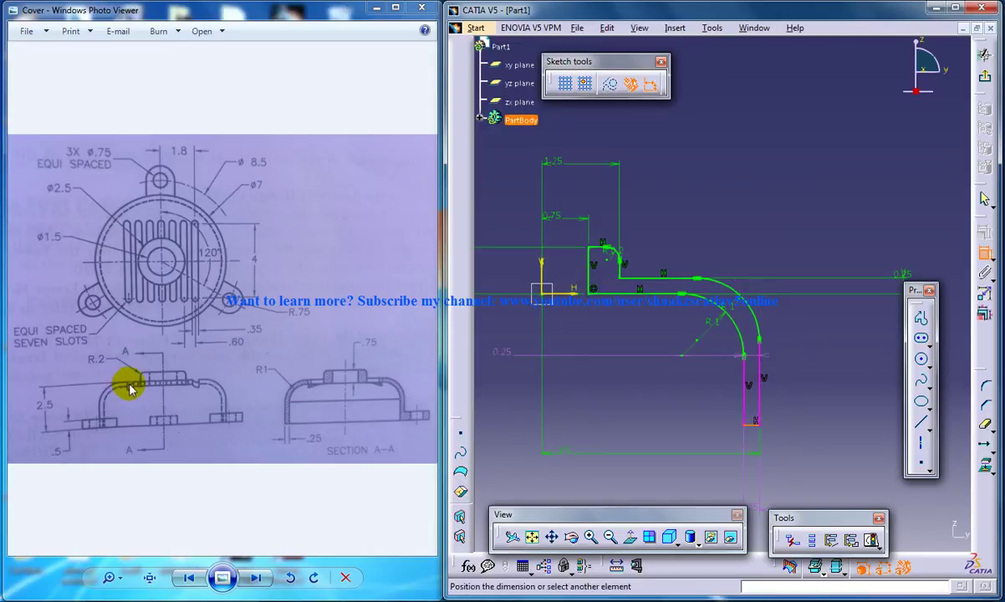
pyautogui.click(665, 280)
pyautogui.click(813, 316)
pyautogui.doubleClick(815, 318)
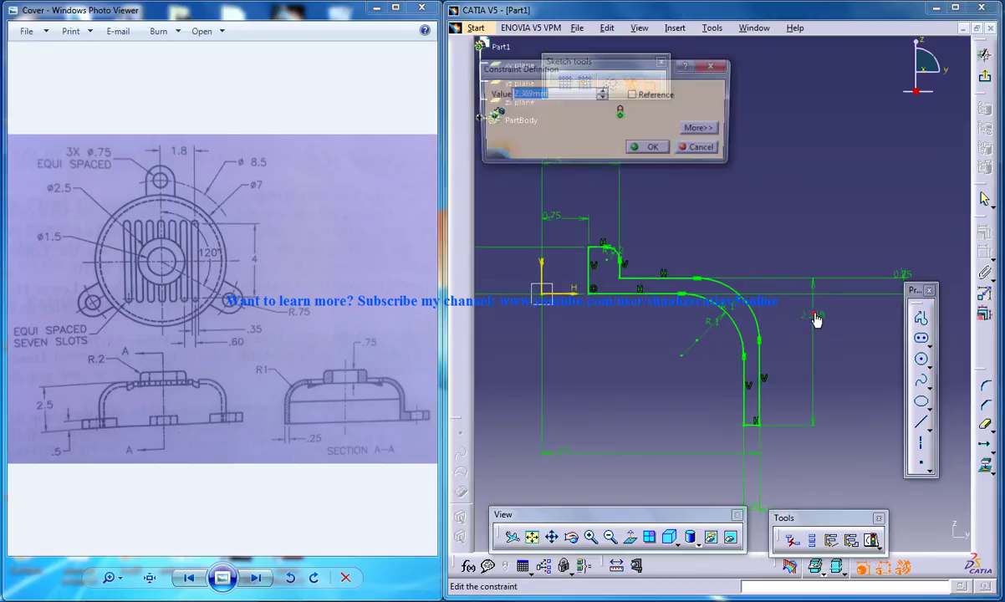
pyautogui.write('2.5')
pyautogui.press('Return')
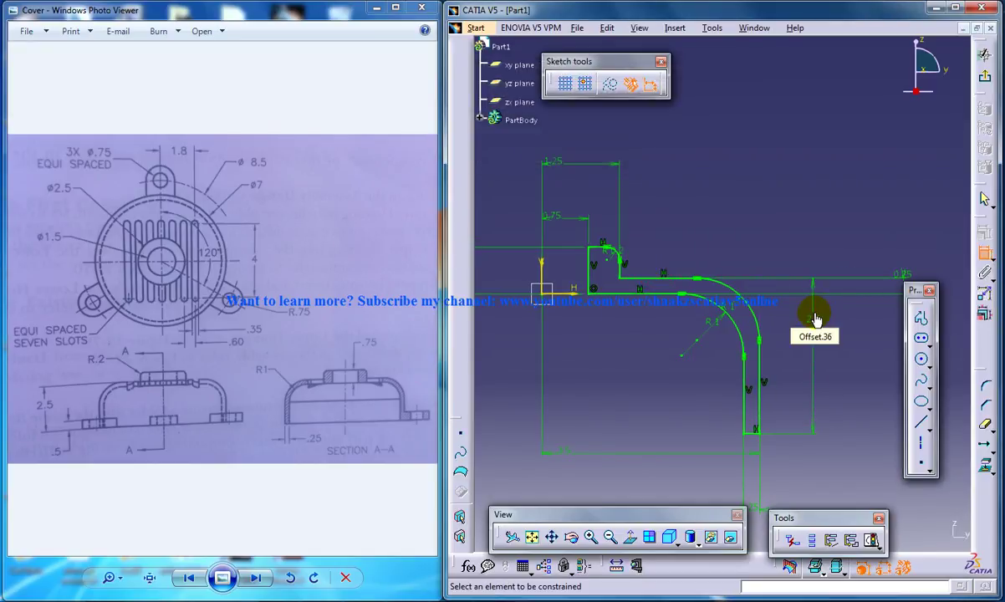
# - Close the cross-section sketch and revolve it 360 degrees about the Z axis with the Shaft command
pyautogui.click(984, 76)
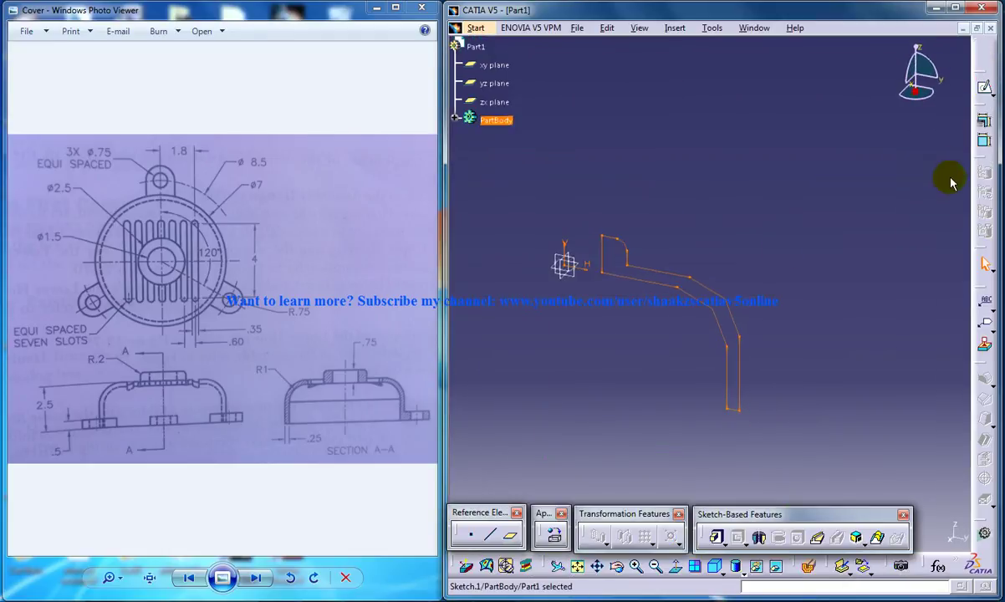
pyautogui.click(758, 537)
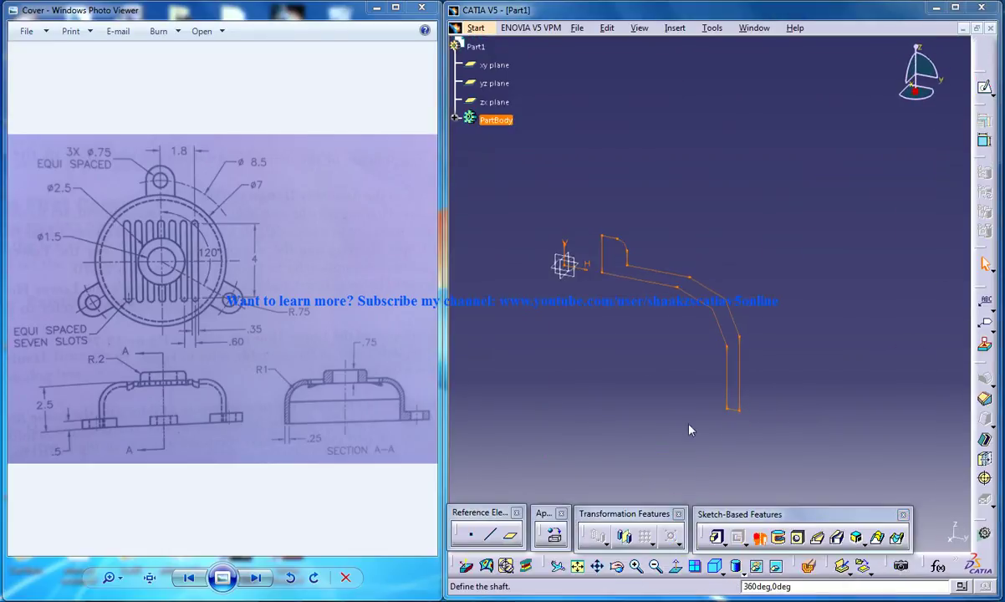
pyautogui.click(564, 256)
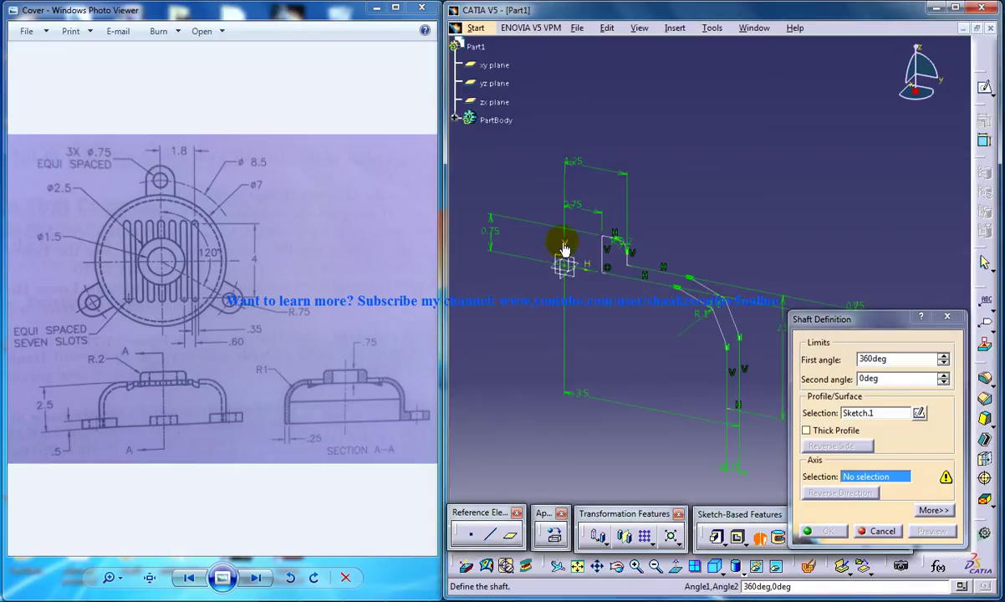
pyautogui.rightClick(875, 478)
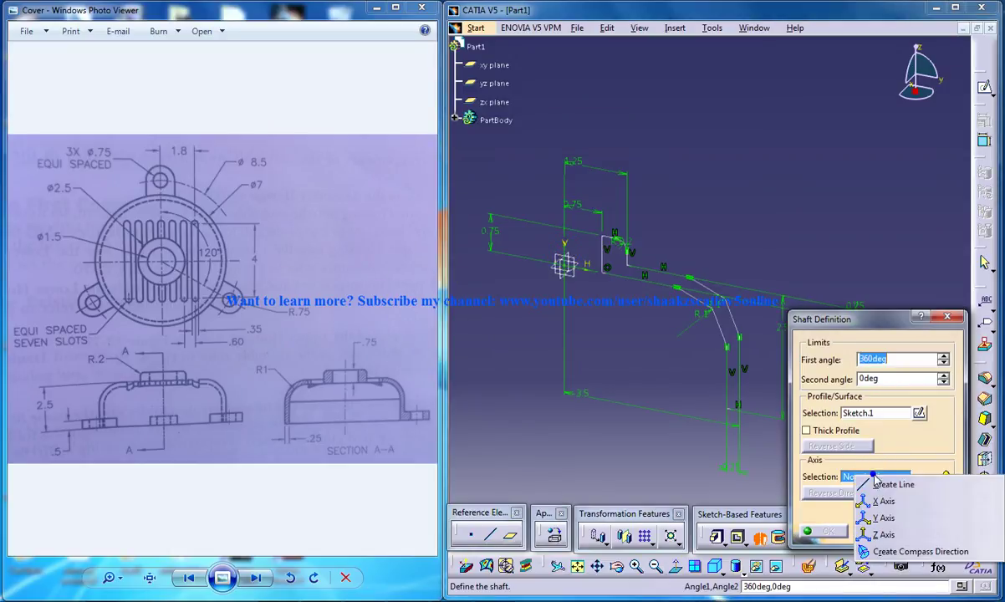
pyautogui.click(891, 537)
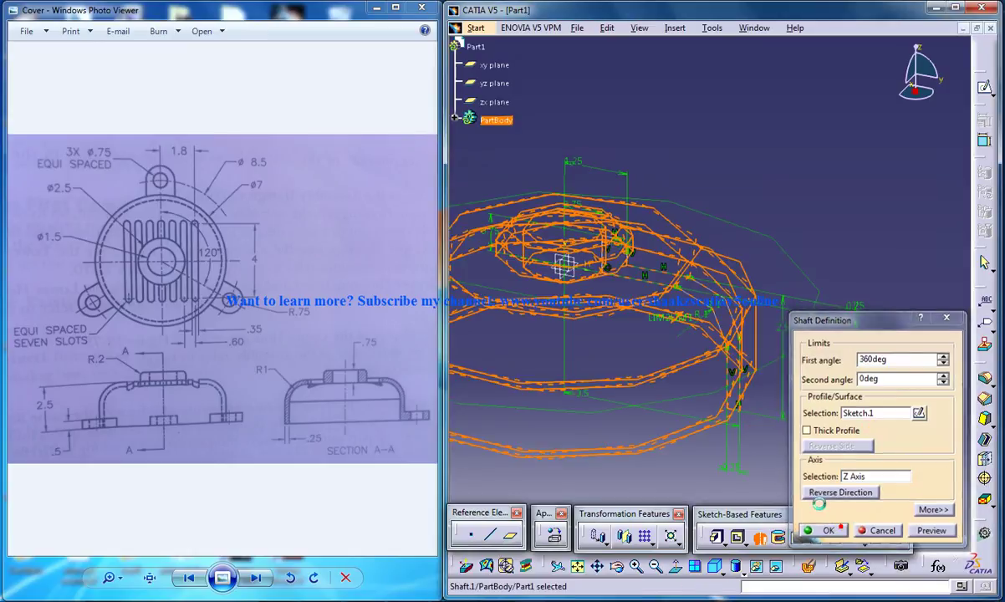
pyautogui.click(826, 532)
# - Start a new sketch on the cover's flat top face around the central boss
pyautogui.moveTo(601, 238)
pyautogui.mouseDown(button='middle')
pyautogui.moveTo(537, 342)
pyautogui.moveTo(698, 283)
pyautogui.moveTo(667, 283)
pyautogui.mouseUp(button='middle')
pyautogui.click(673, 287)
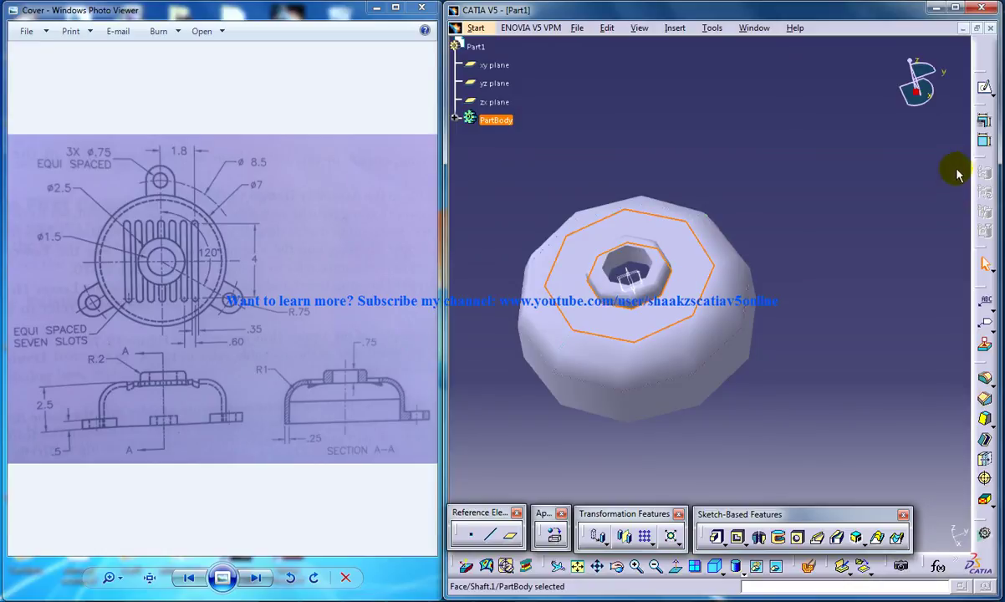
pyautogui.click(983, 88)
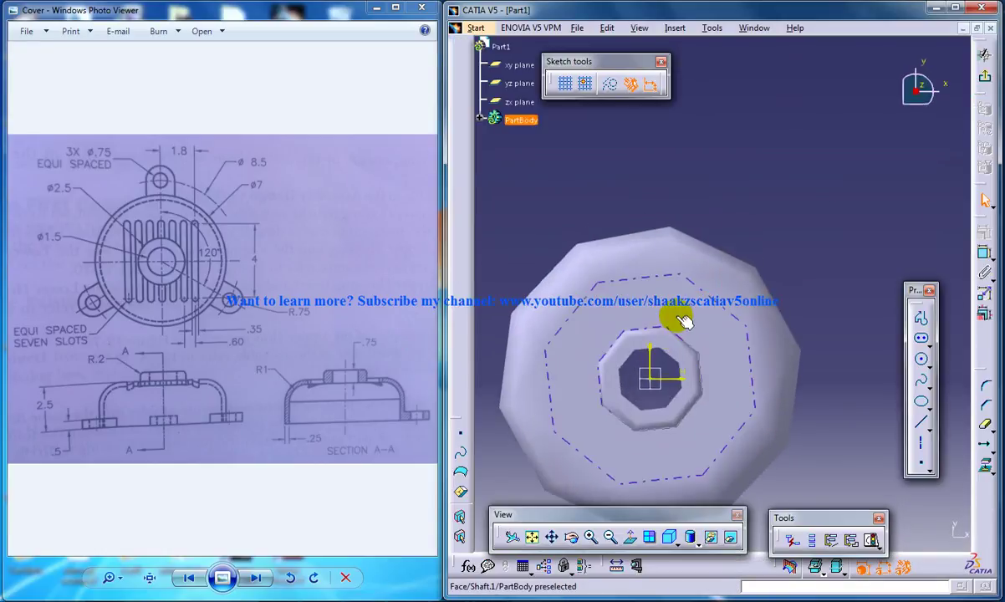
pyautogui.click(921, 338)
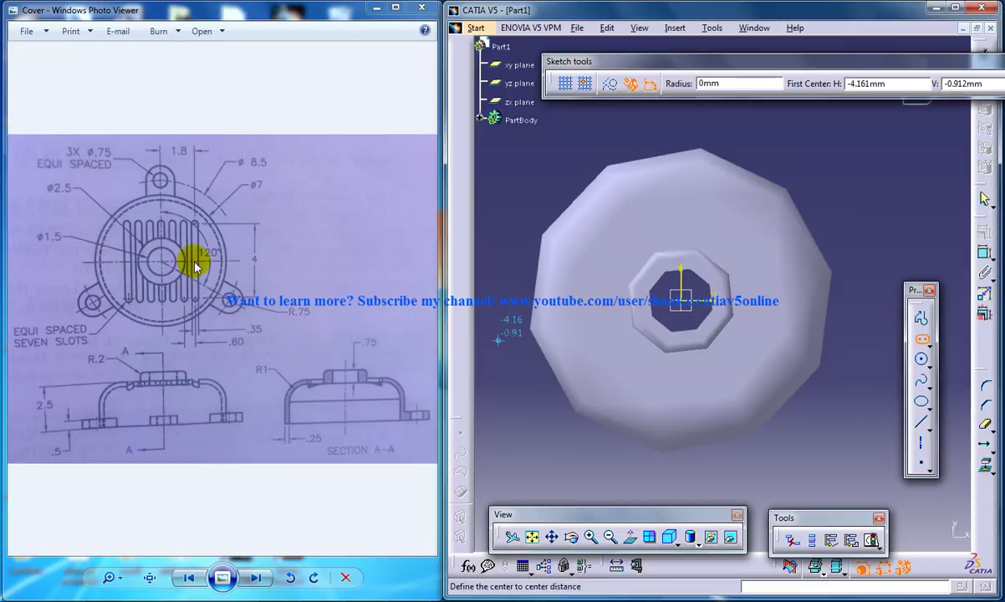
pyautogui.click(756, 230)
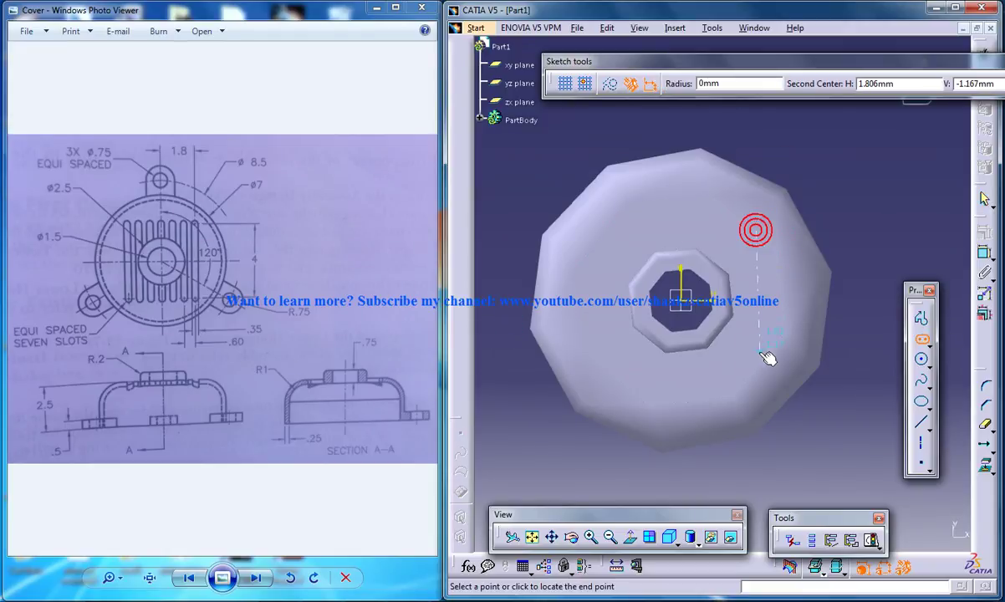
pyautogui.click(755, 353)
pyautogui.press('Escape')
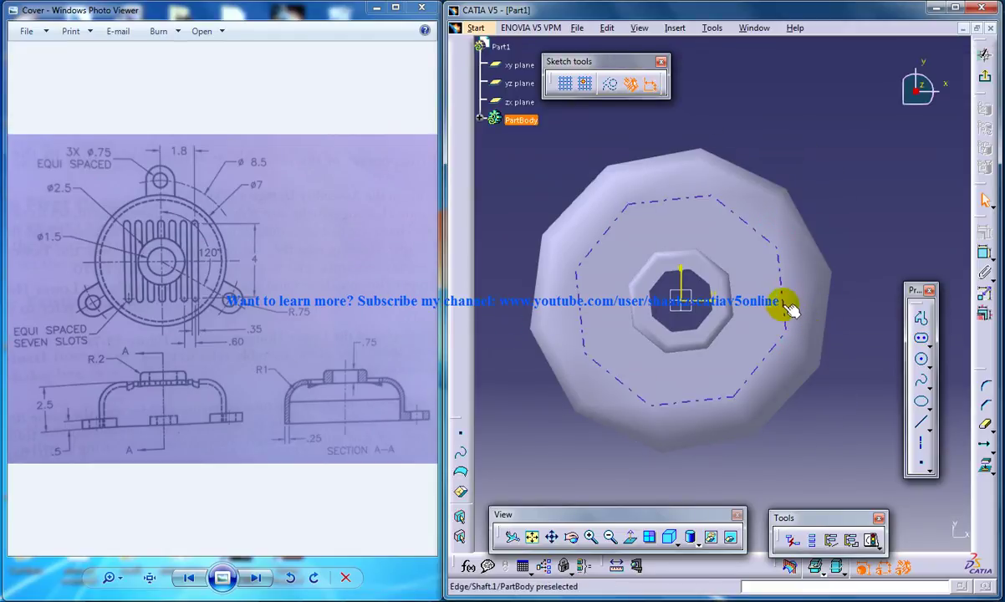
# - Sketch a vertical elongated hole to the right of the boss, about 2.34 mm between centres with a radius of about 0.16 mm
pyautogui.click(920, 338)
pyautogui.click(760, 235)
pyautogui.click(758, 301)
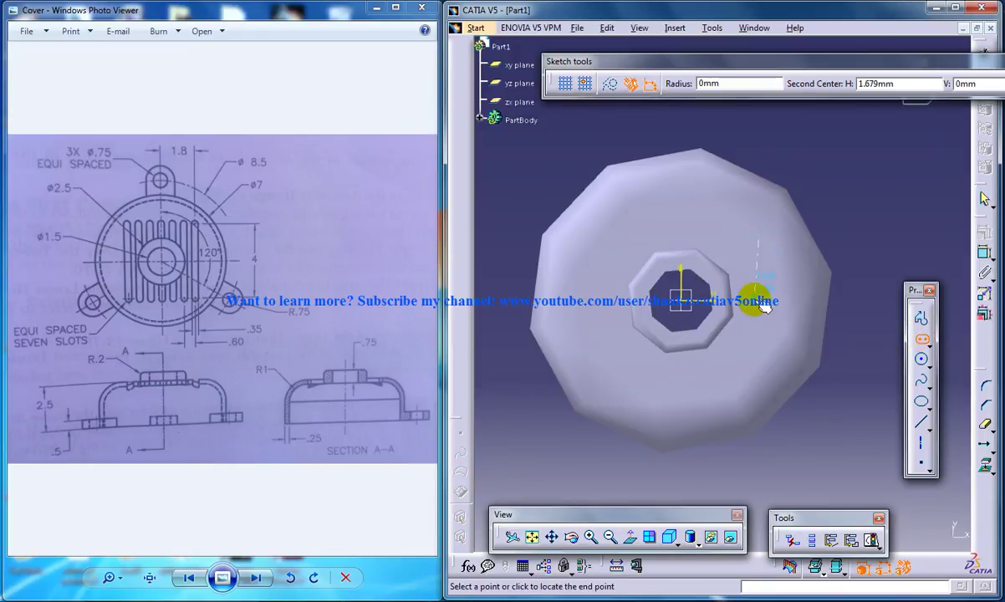
pyautogui.click(763, 347)
pyautogui.click(764, 338)
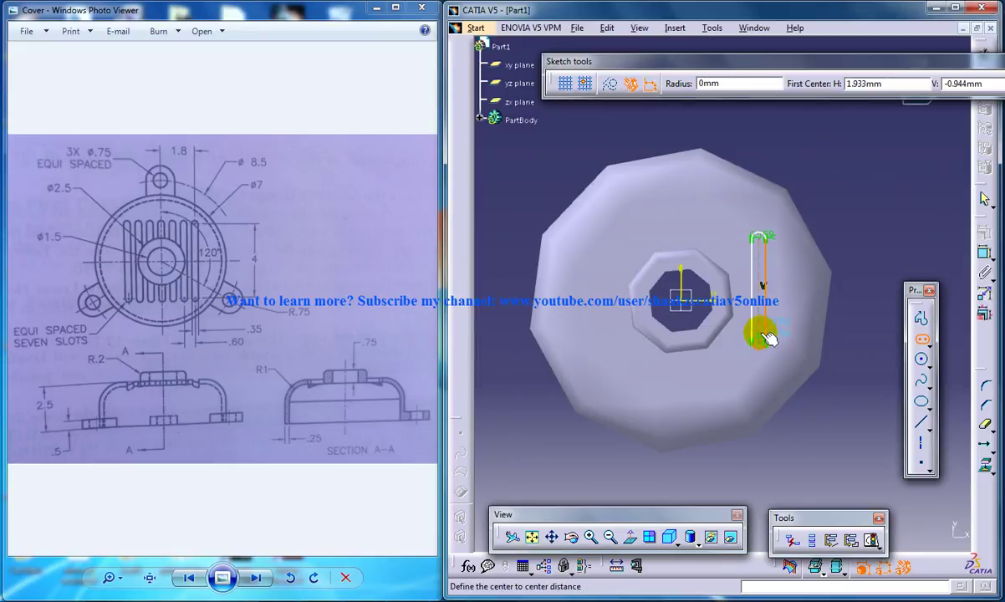
pyautogui.scroll(3, 758, 332)
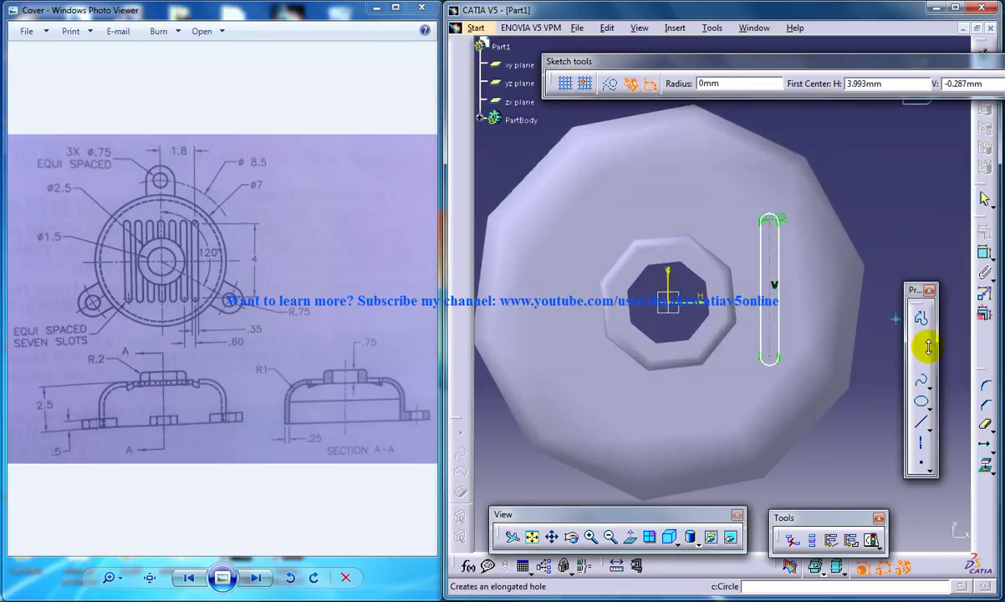
pyautogui.press('Escape')
pyautogui.click(984, 250)
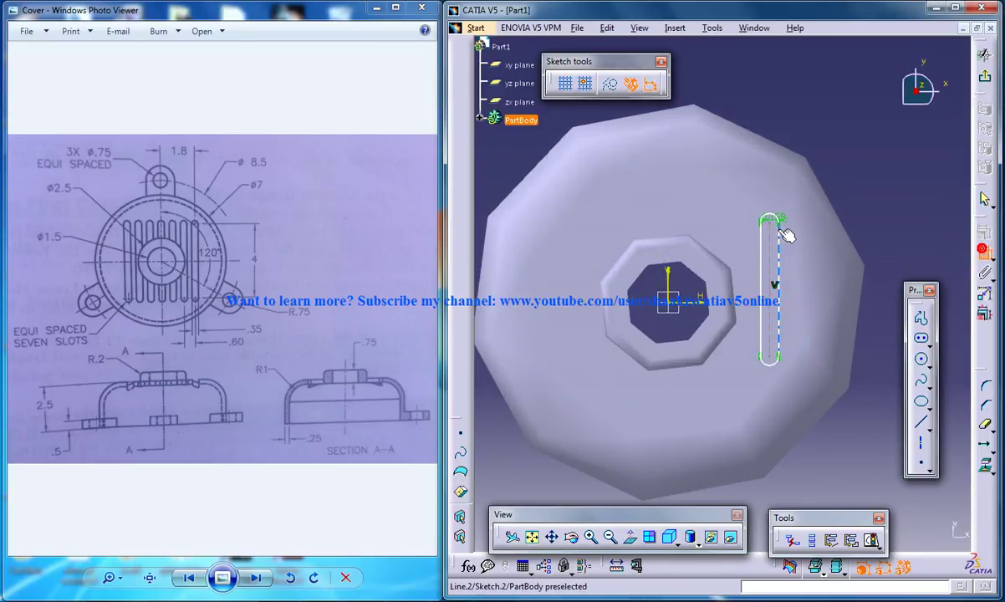
pyautogui.click(776, 296)
pyautogui.click(800, 297)
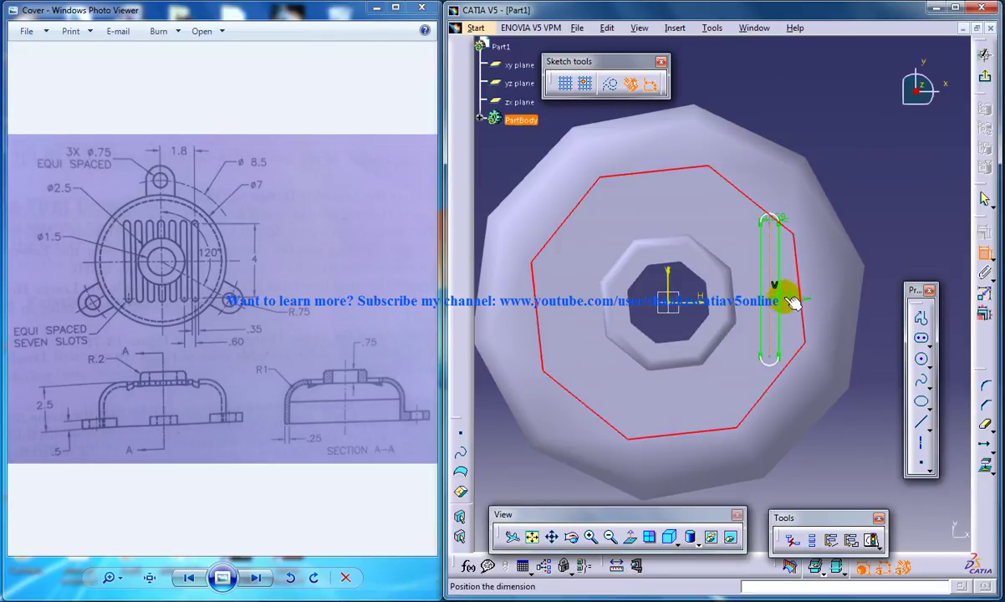
pyautogui.press('Escape')
# - Dimension the slot's centre-to-centre length and set it to 4 mm
pyautogui.click(984, 251)
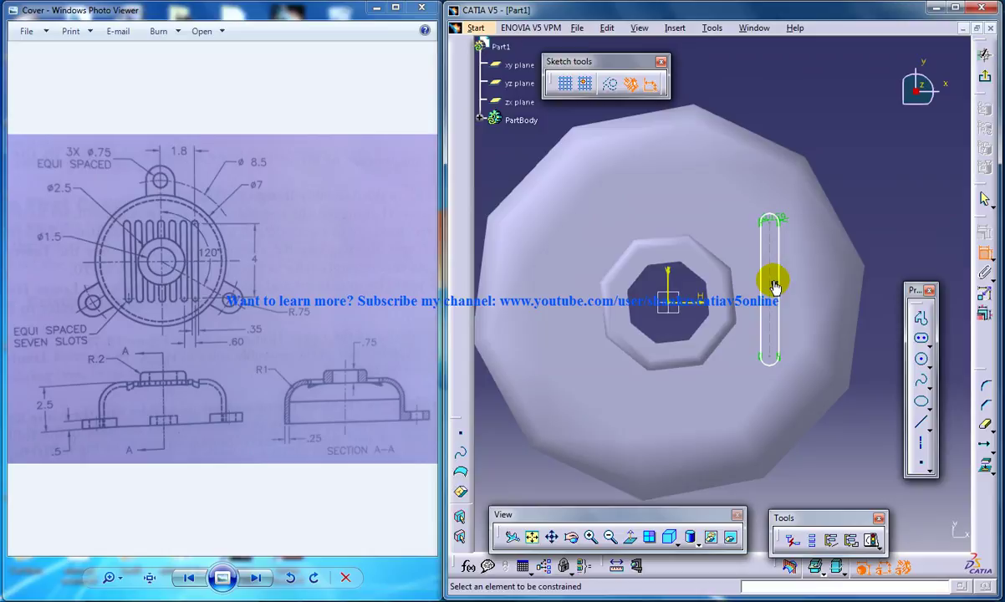
pyautogui.doubleClick(889, 273)
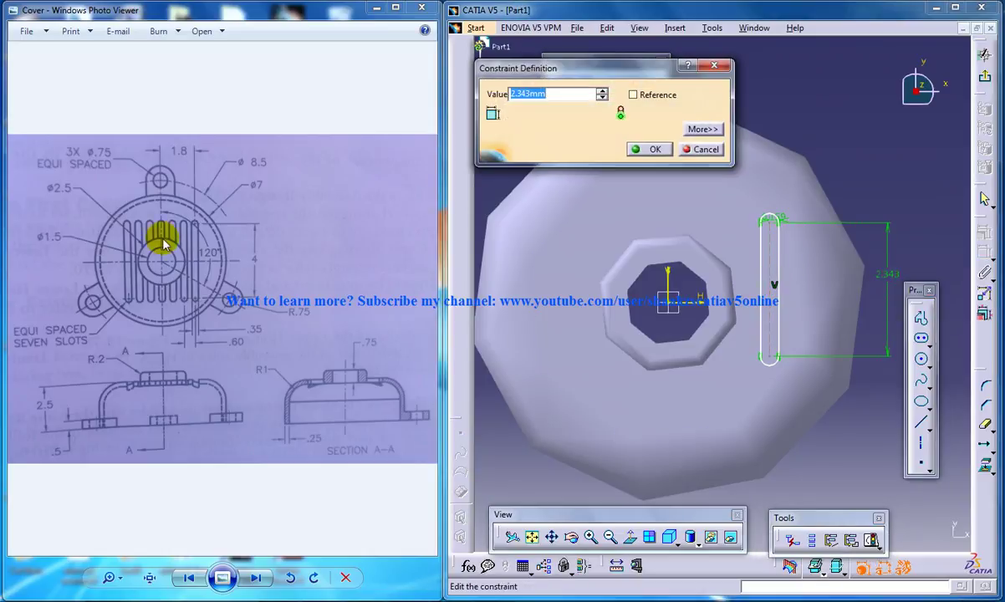
pyautogui.write('4')
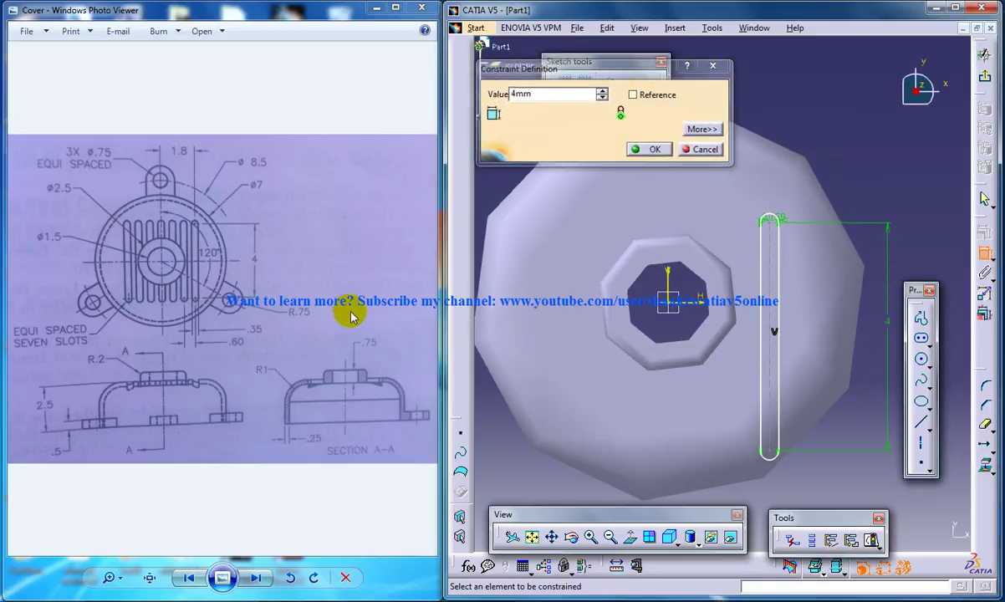
pyautogui.press('Return')
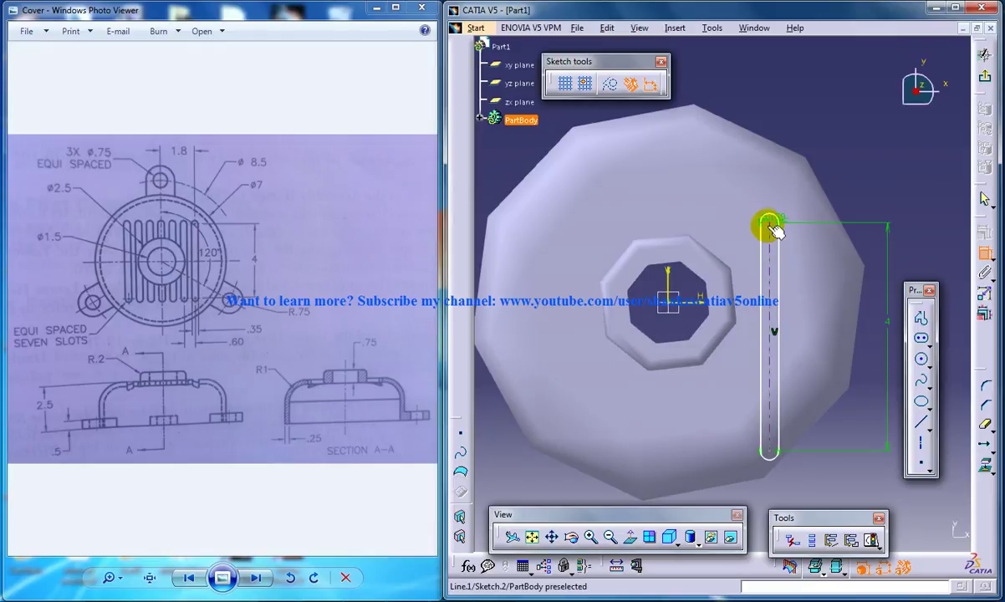
# - Dimension the vertical distance from the horizontal axis to the slot's upper arc centre and set it to 2 mm
pyautogui.click(692, 303)
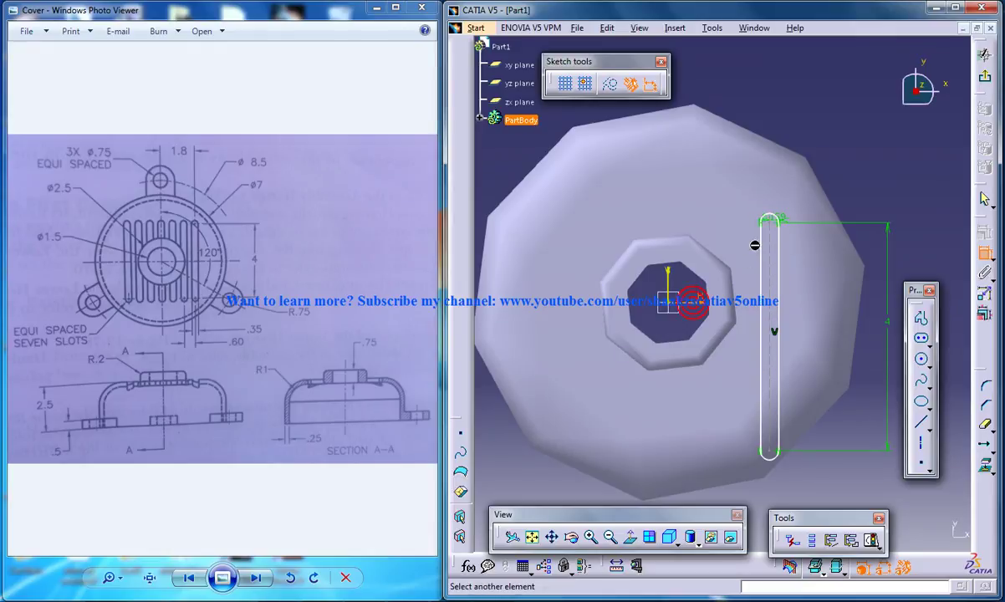
pyautogui.click(769, 222)
pyautogui.doubleClick(834, 249)
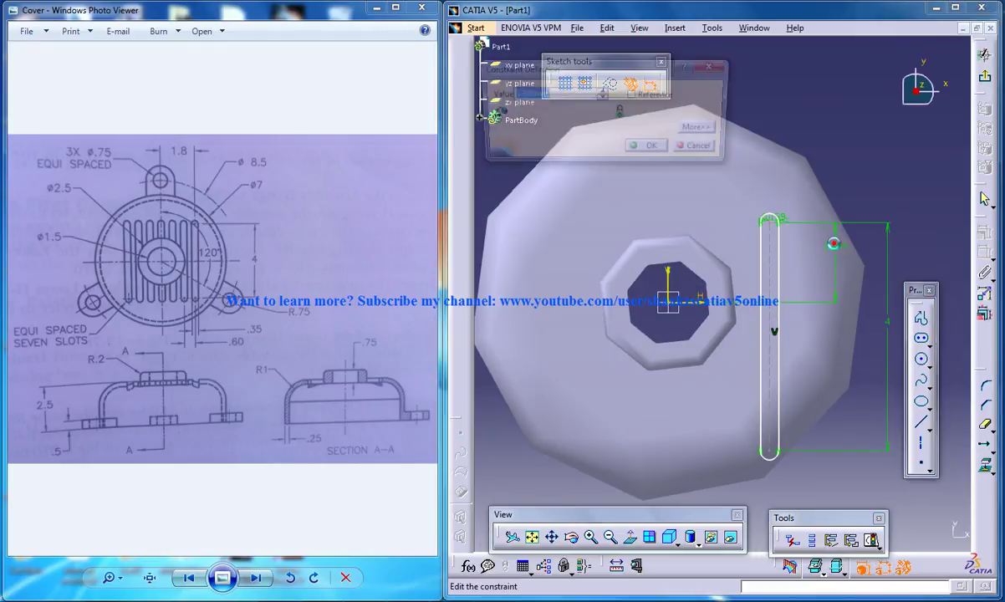
pyautogui.write('2')
pyautogui.press('Return')
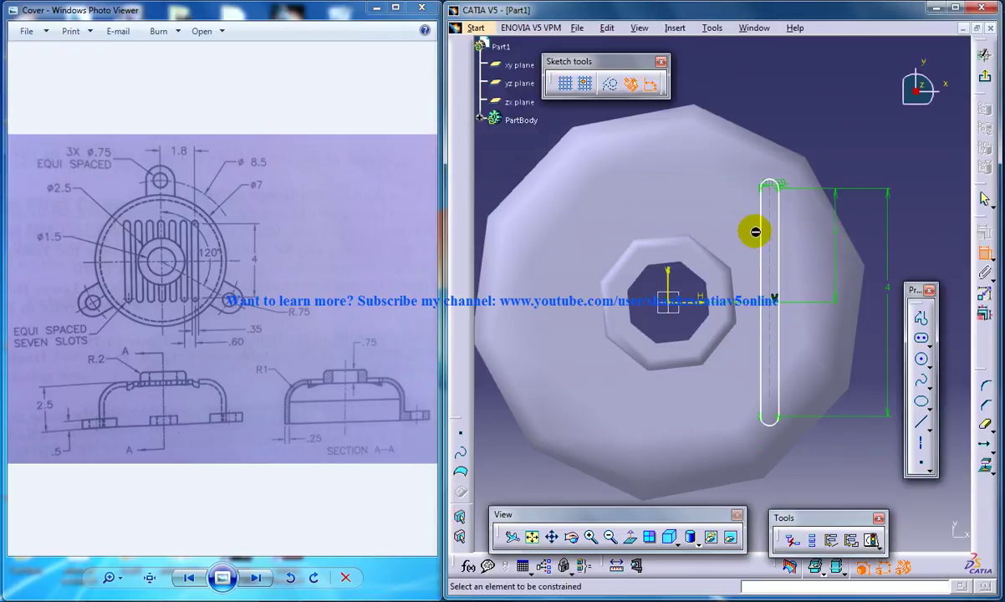
# - Set the radius of the slot's rounded end to .35/2 mm
pyautogui.doubleClick(770, 187)
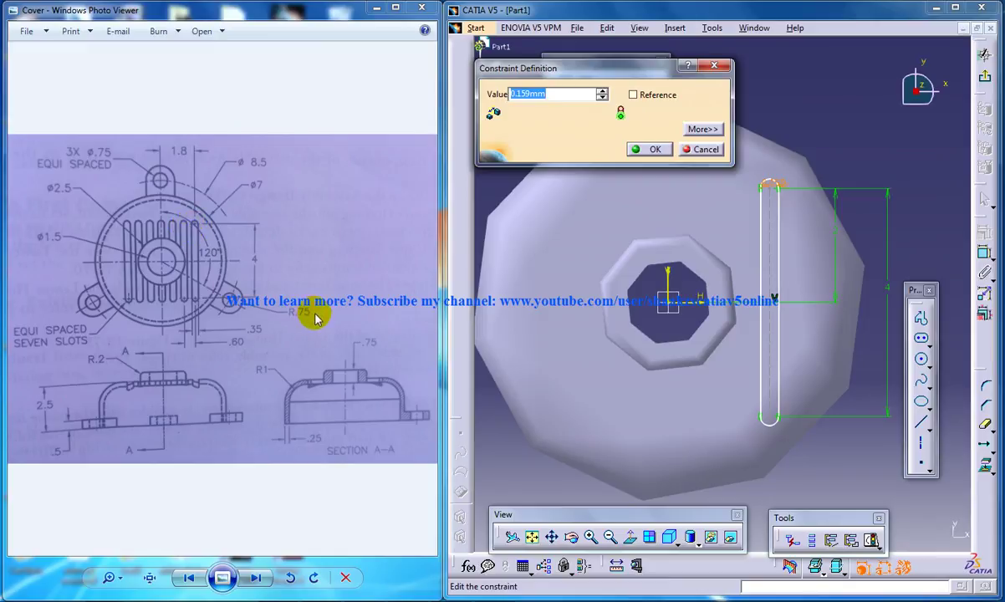
pyautogui.write('.35')
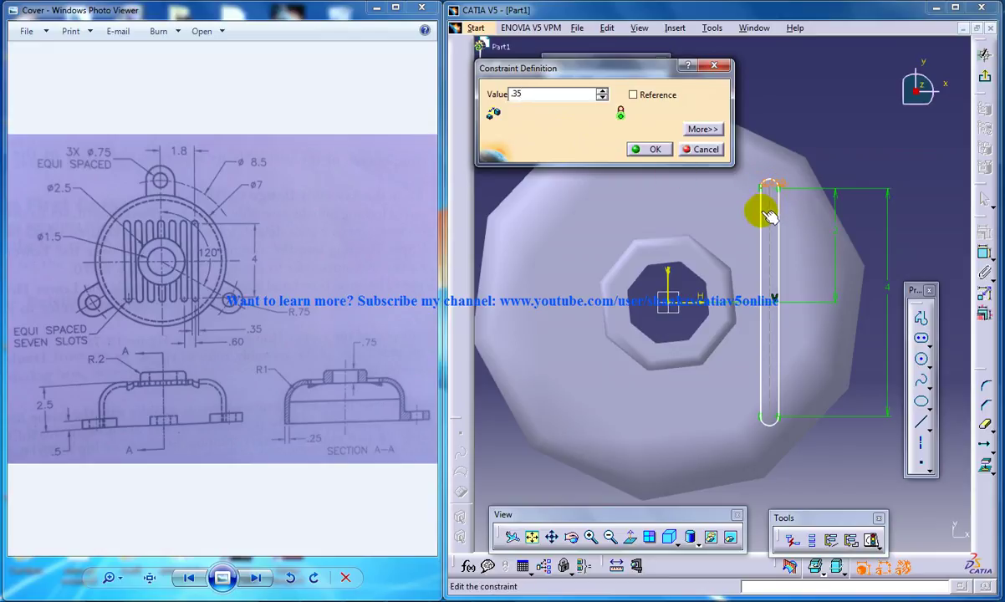
pyautogui.moveTo(765, 213); pyautogui.dragTo(700, 253, button='middle')
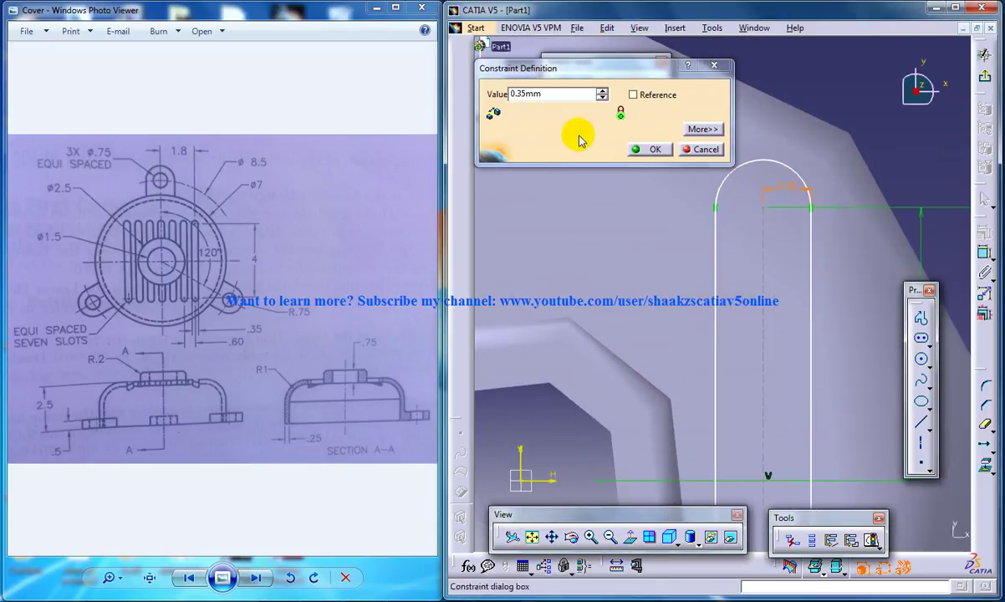
pyautogui.doubleClick(553, 92)
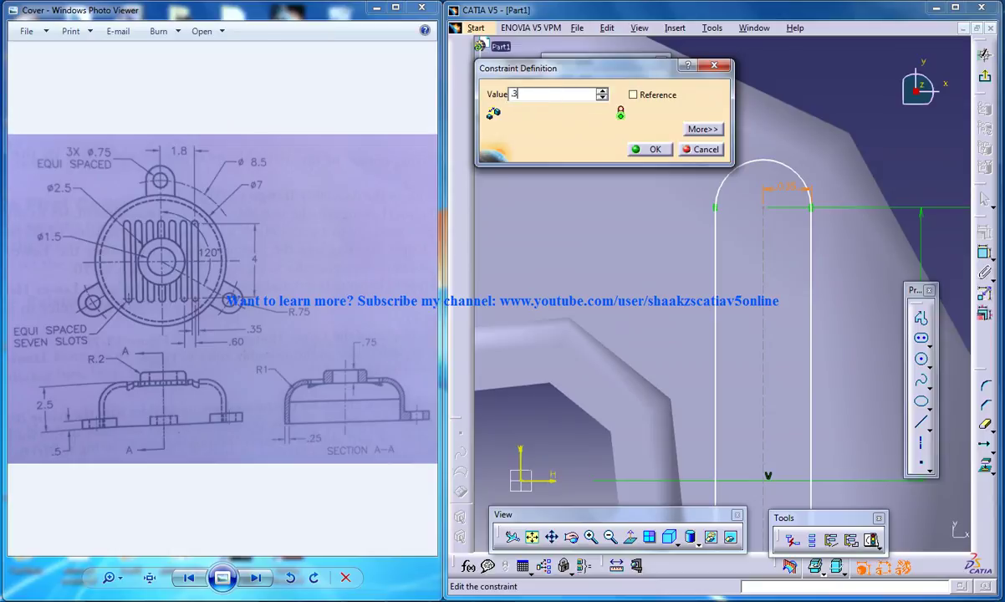
pyautogui.write('.35/2')
pyautogui.press('Return')
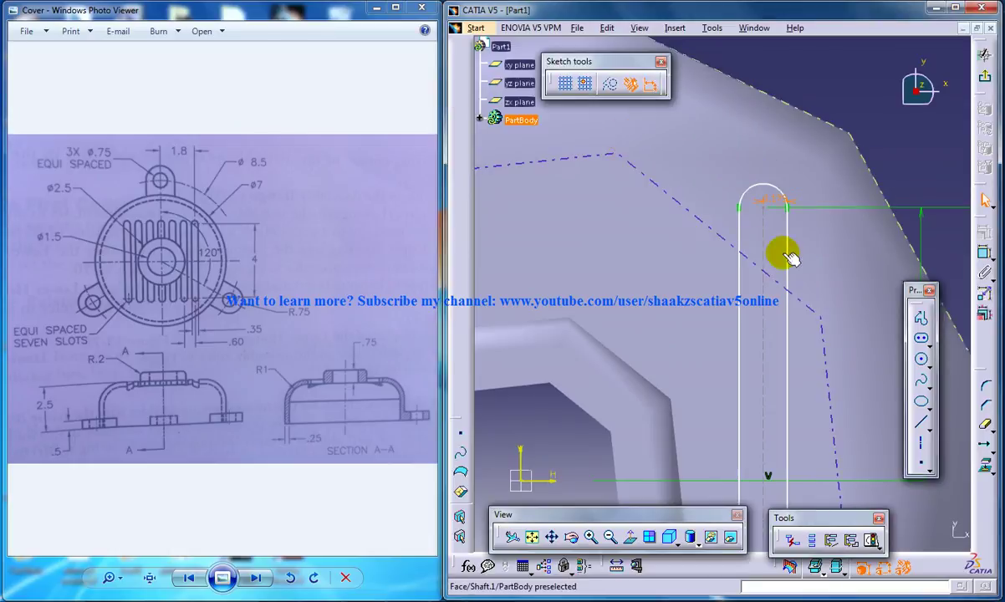
# - Translate the whole slot horizontally toward the left in duplicate mode, making six copies spaced 0.6 mm apart
pyautogui.moveTo(697, 216)
pyautogui.mouseDown(button='middle')
pyautogui.moveTo(724, 312)
pyautogui.moveTo(743, 314)
pyautogui.moveTo(710, 139)
pyautogui.moveTo(717, 116)
pyautogui.mouseUp(button='middle')
pyautogui.moveTo(710, 148); pyautogui.dragTo(758, 405)
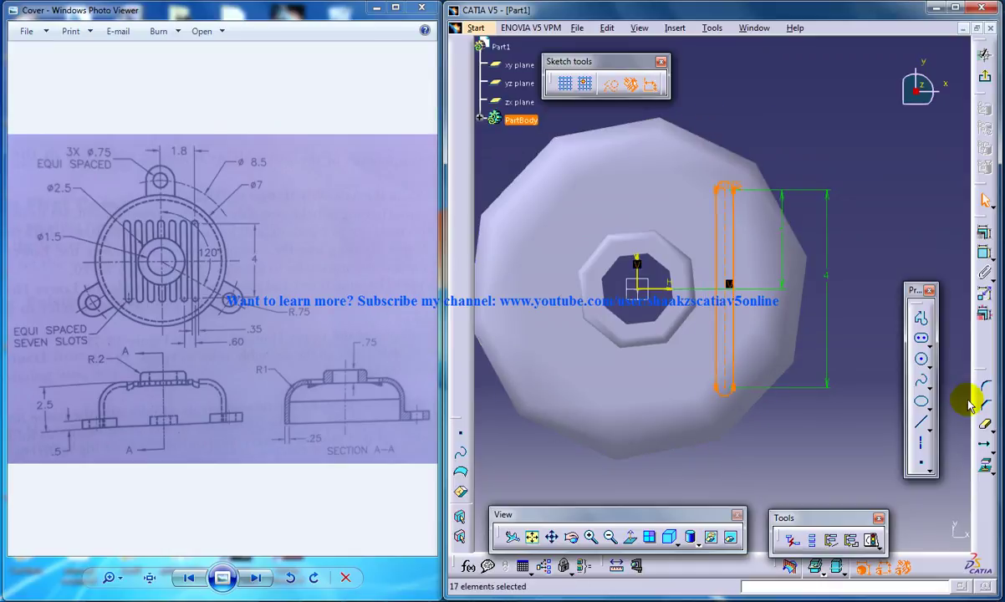
pyautogui.click(984, 444)
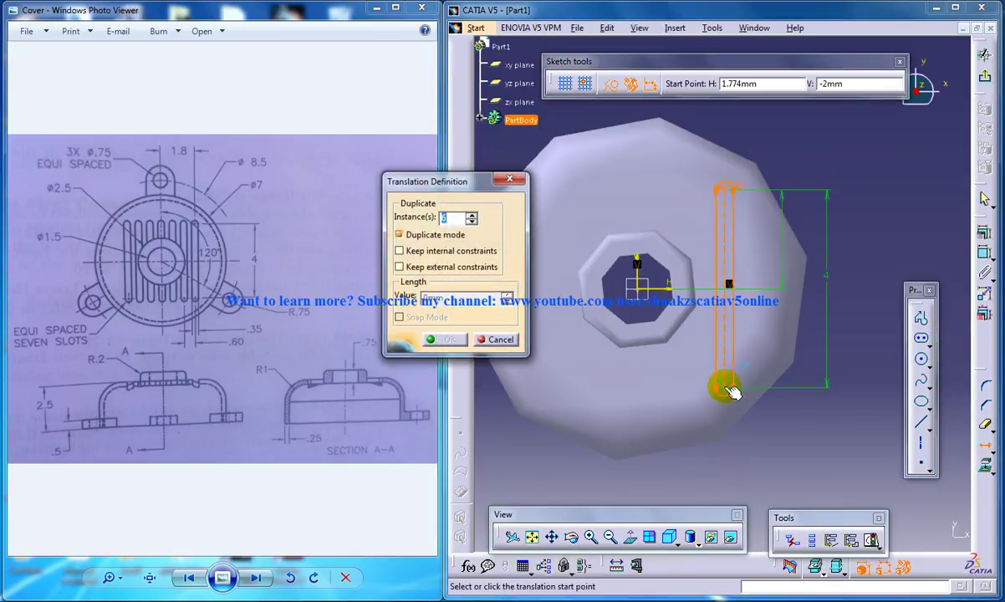
pyautogui.click(731, 393)
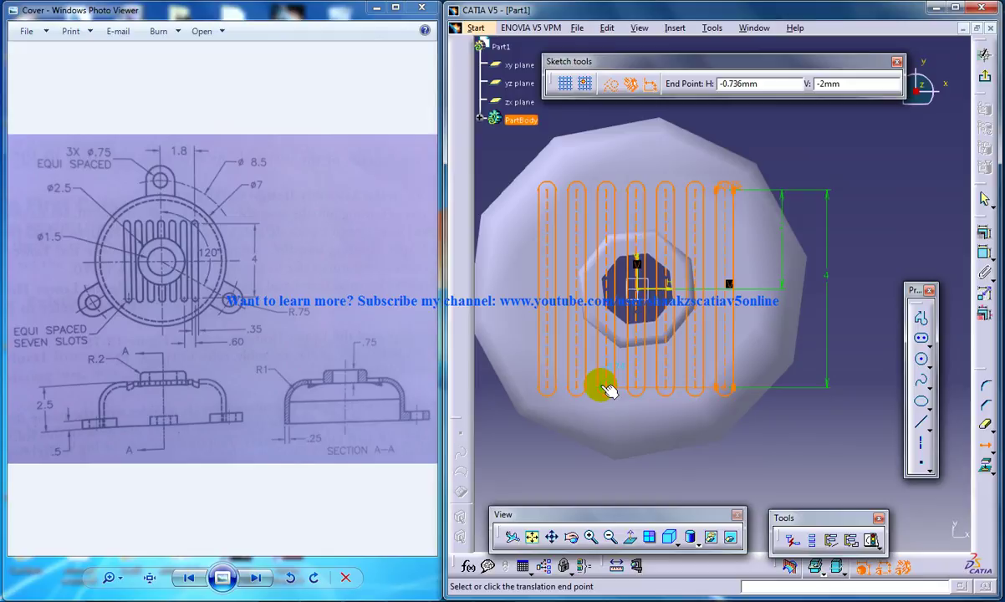
pyautogui.click(608, 390)
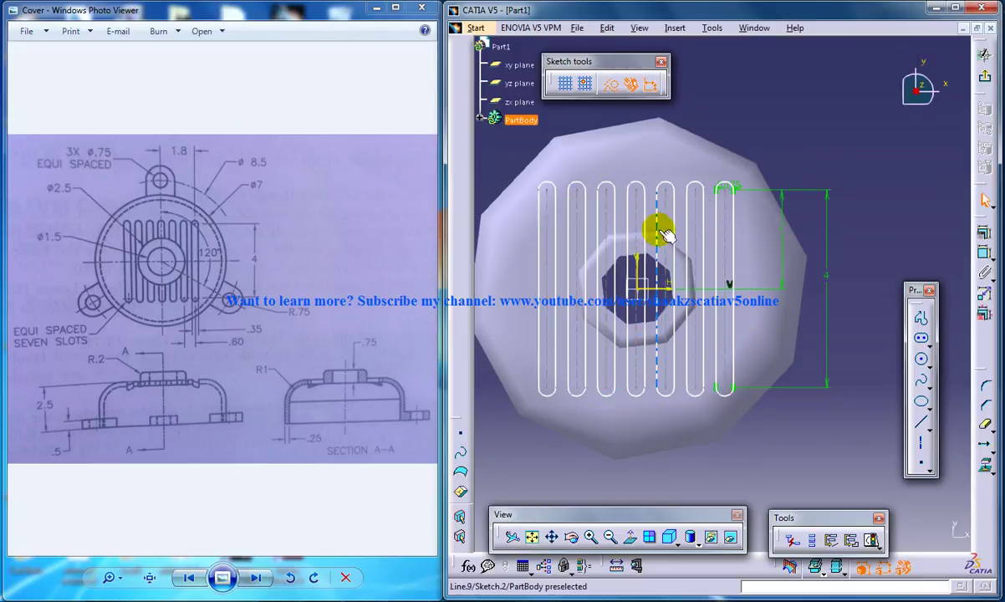
# - Project the circular outer edge at the boss's base into the slot sketch
pyautogui.click(601, 241)
pyautogui.click(984, 464)
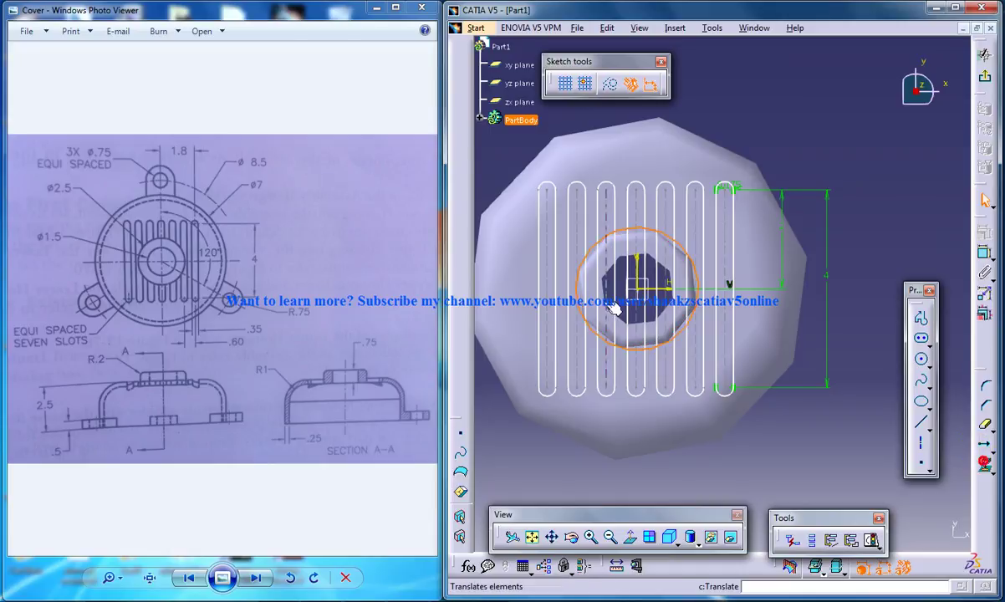
pyautogui.moveTo(613, 308); pyautogui.dragTo(596, 281, button='middle')
pyautogui.click(614, 274)
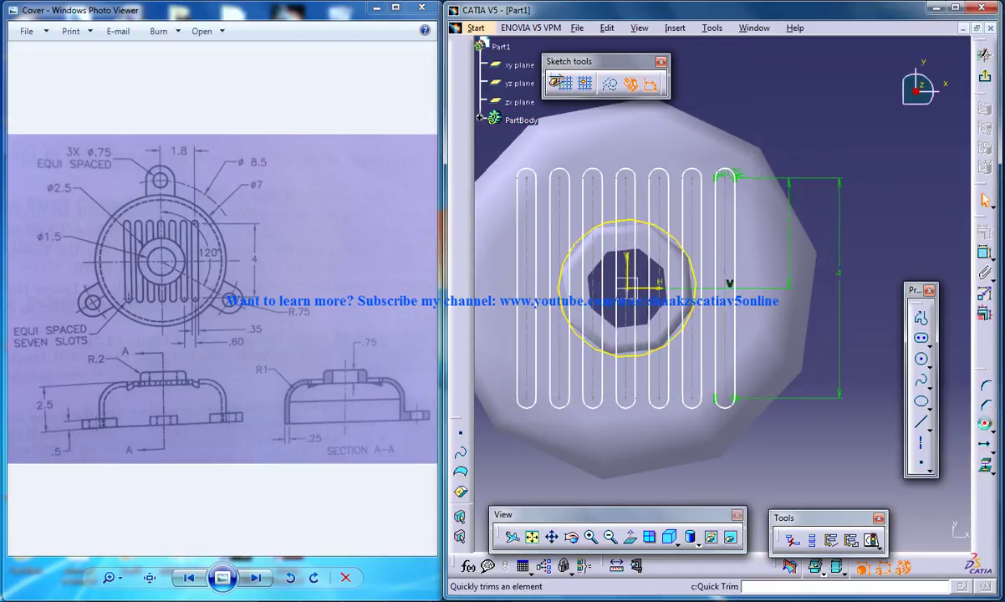
# - Quick-trim the slot lines inside the projected circle and the circle's arcs between neighbouring slots, and exit the sketch
pyautogui.click(578, 244)
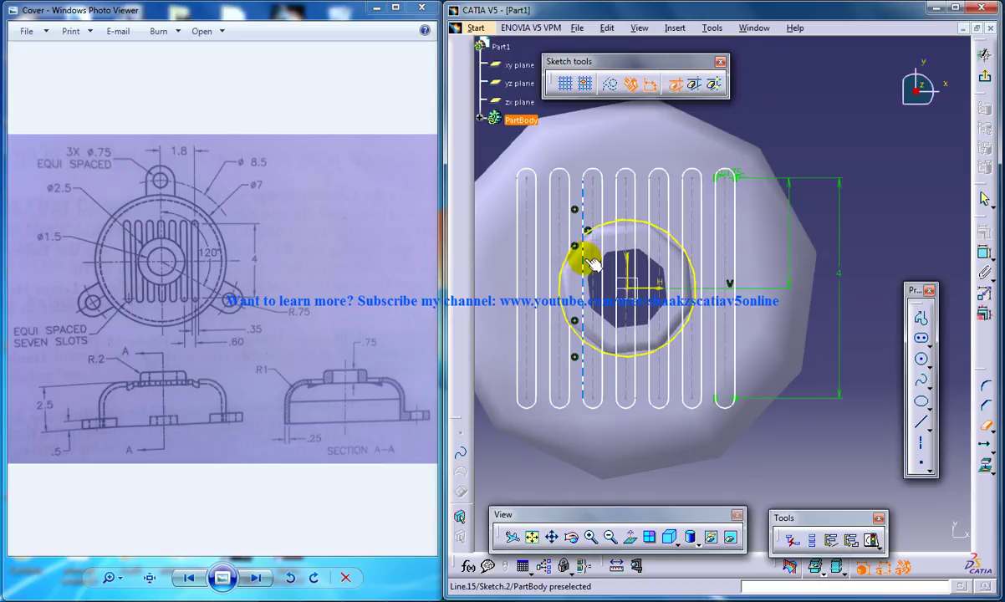
pyautogui.click(585, 260)
pyautogui.click(600, 238)
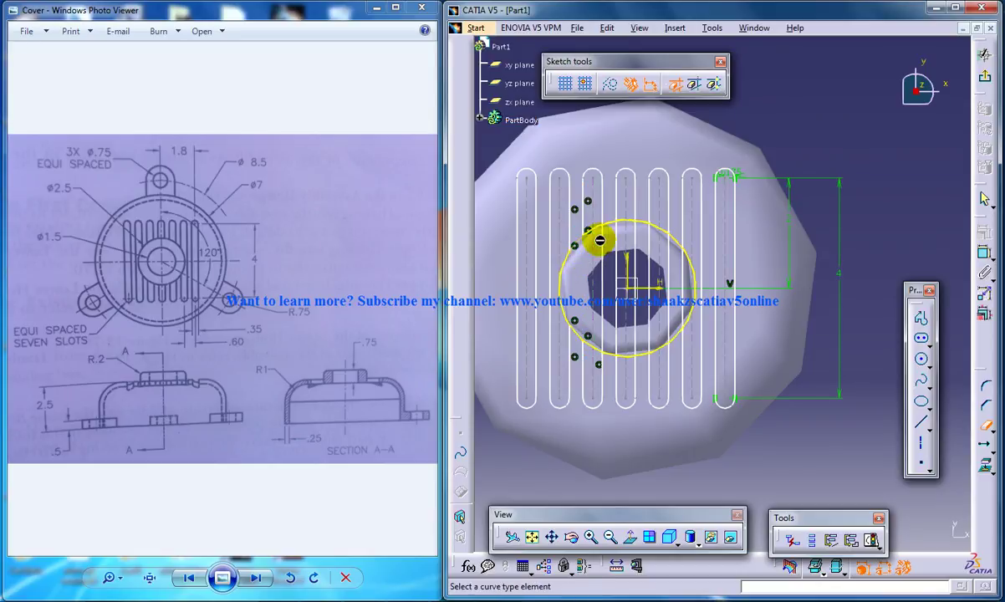
pyautogui.click(616, 238)
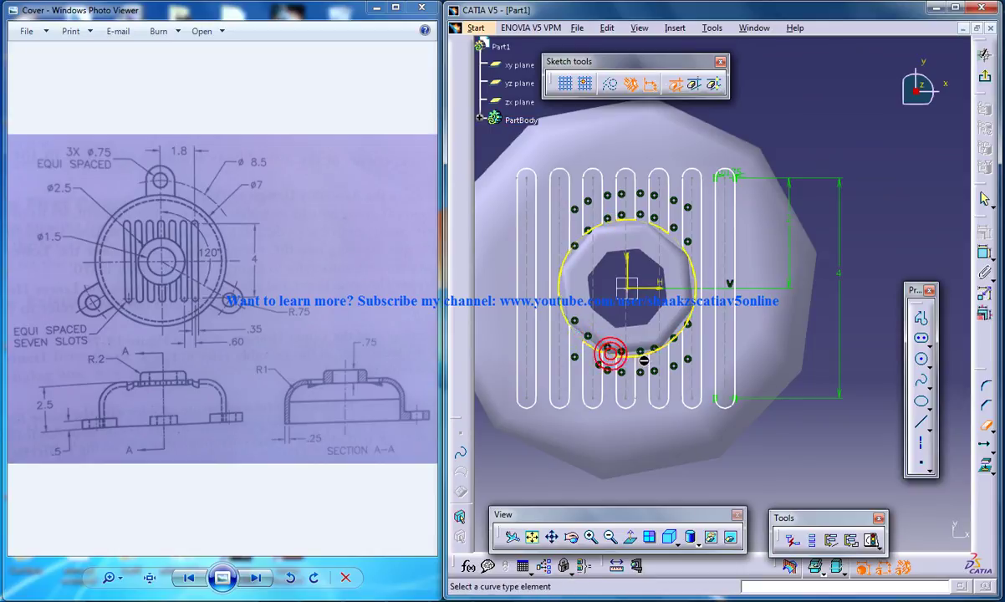
pyautogui.click(677, 336)
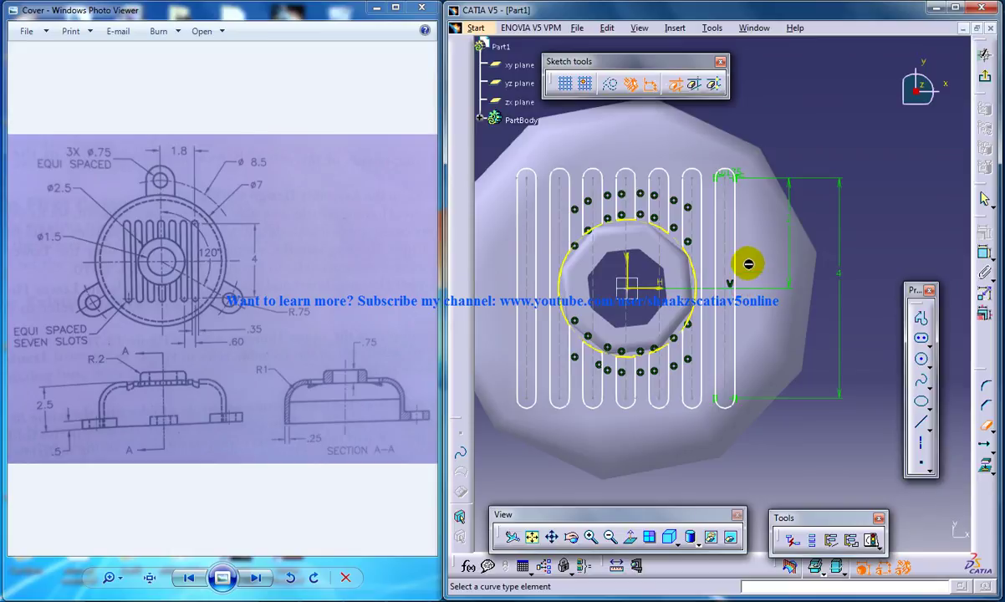
pyautogui.click(983, 86)
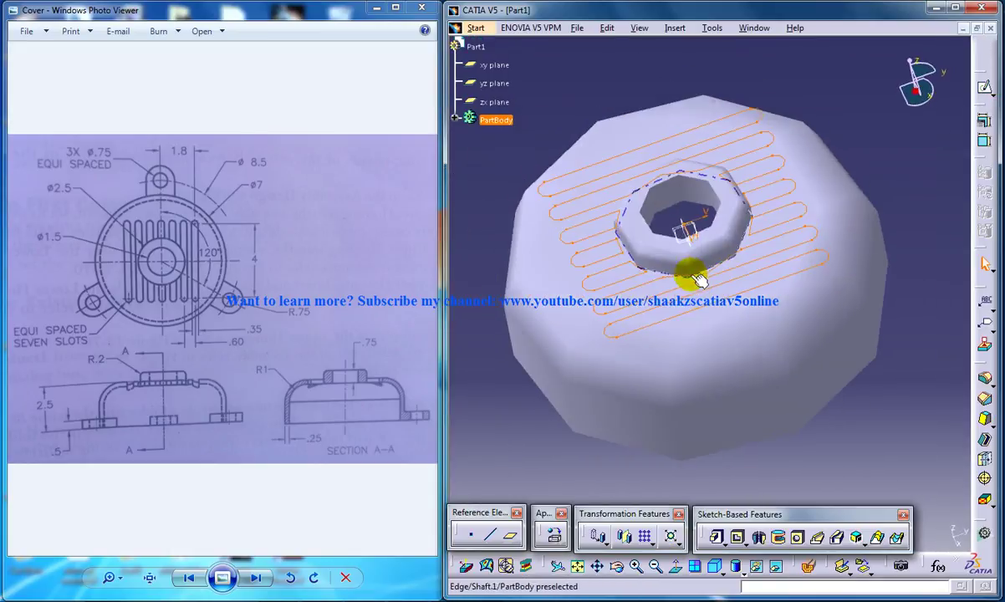
# - Cut the seven-slot sketch through the cover's top wall as a pocket 20 mm deep
pyautogui.keyDown('ctrl'); pyautogui.moveTo(692, 276); pyautogui.dragTo(701, 286, button='middle'); pyautogui.keyUp('ctrl')
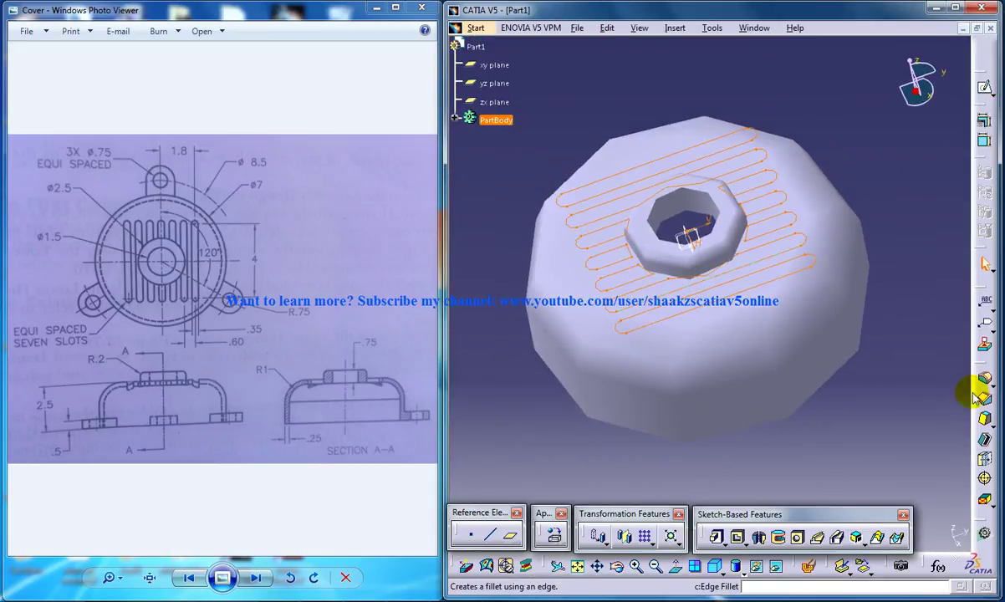
pyautogui.click(739, 527)
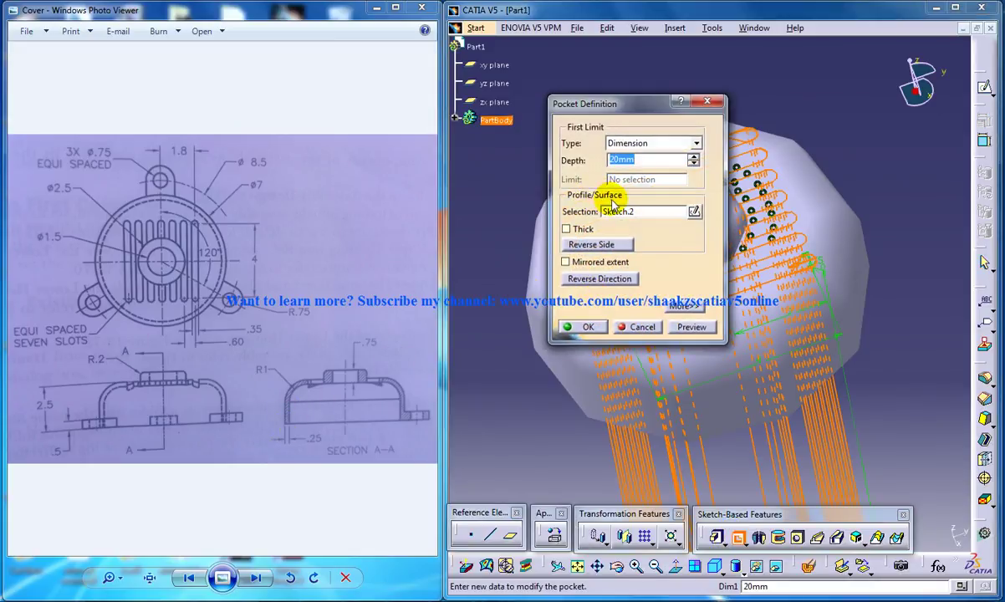
pyautogui.press('Return')
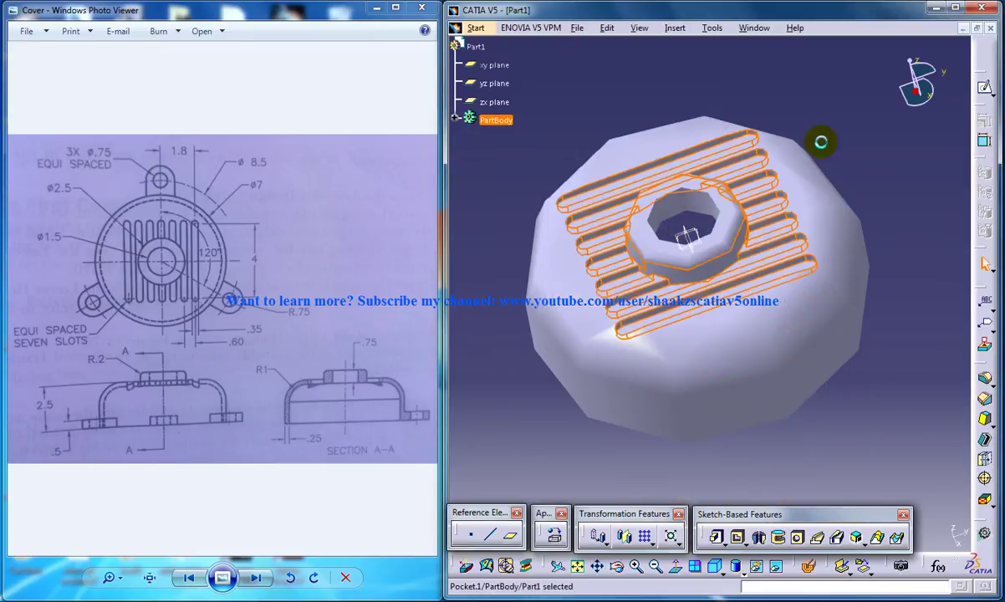
pyautogui.click(821, 141)
pyautogui.moveTo(715, 311); pyautogui.dragTo(691, 281, button='middle')
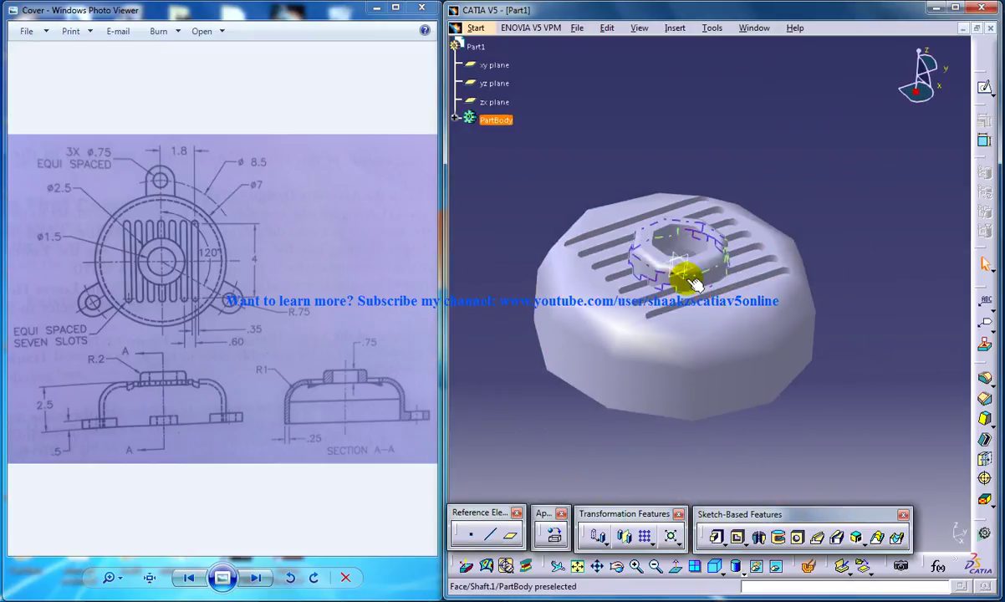